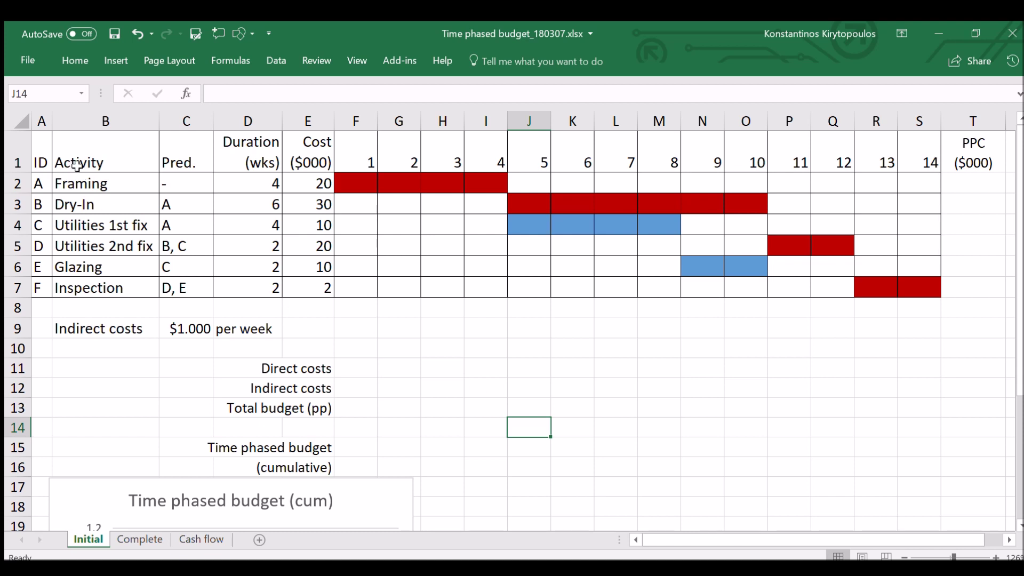
# Step: Enter =E2/D2 in T2 so Framing's cost per week is 5
pyautogui.moveTo(34, 146); pyautogui.dragTo(272, 288)
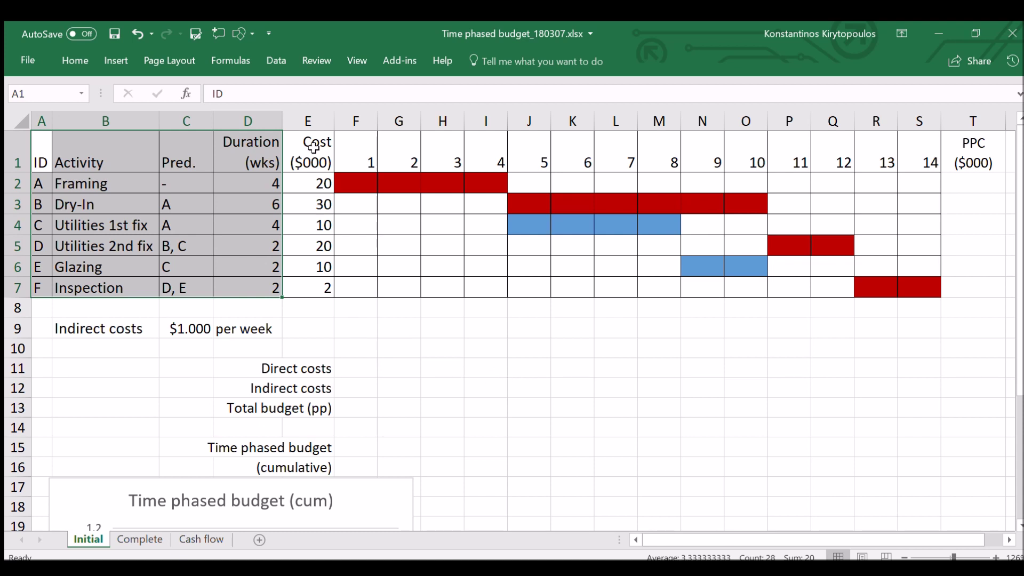
pyautogui.moveTo(314, 147); pyautogui.dragTo(311, 288)
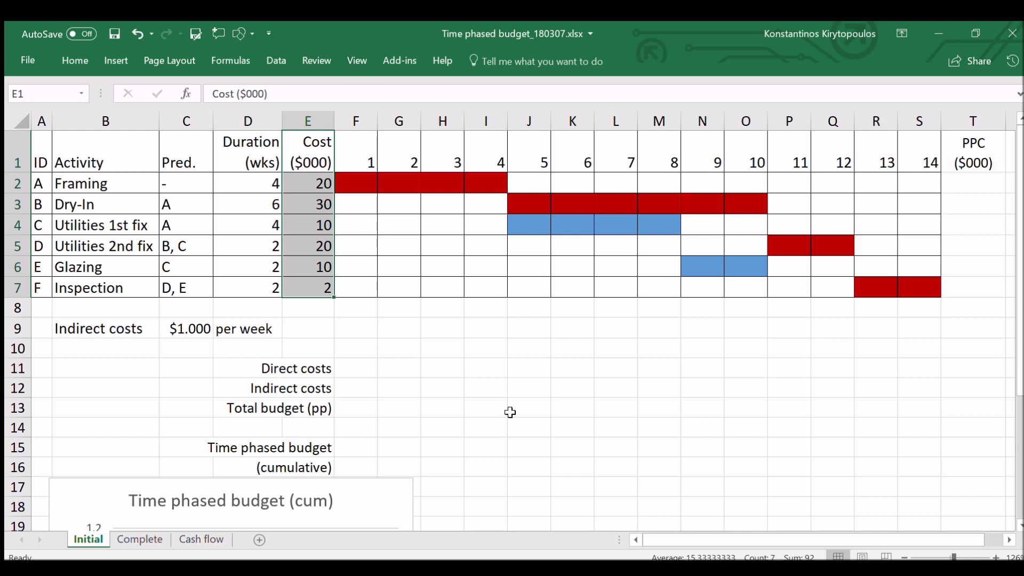
pyautogui.click(976, 184)
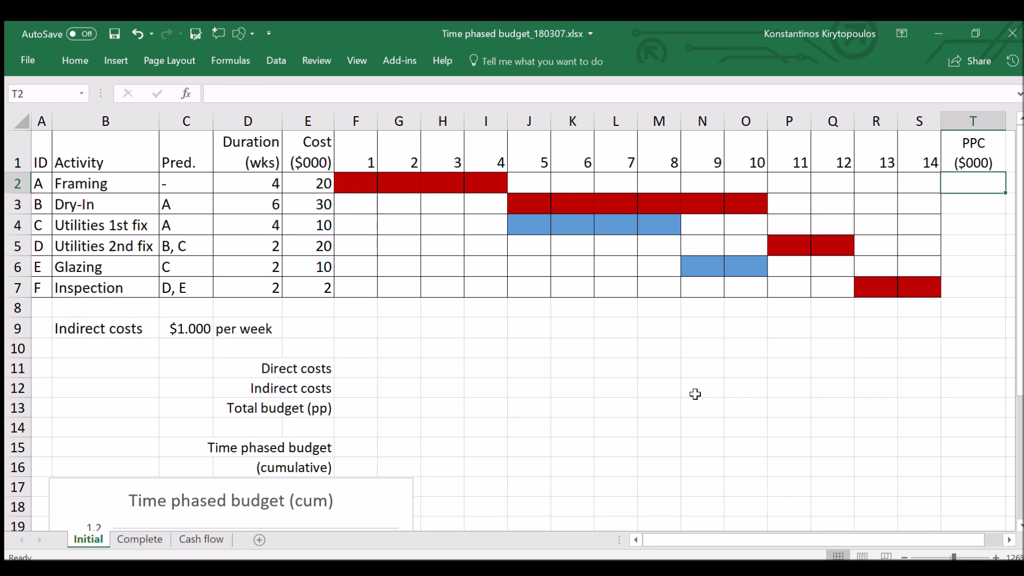
pyautogui.write('=')
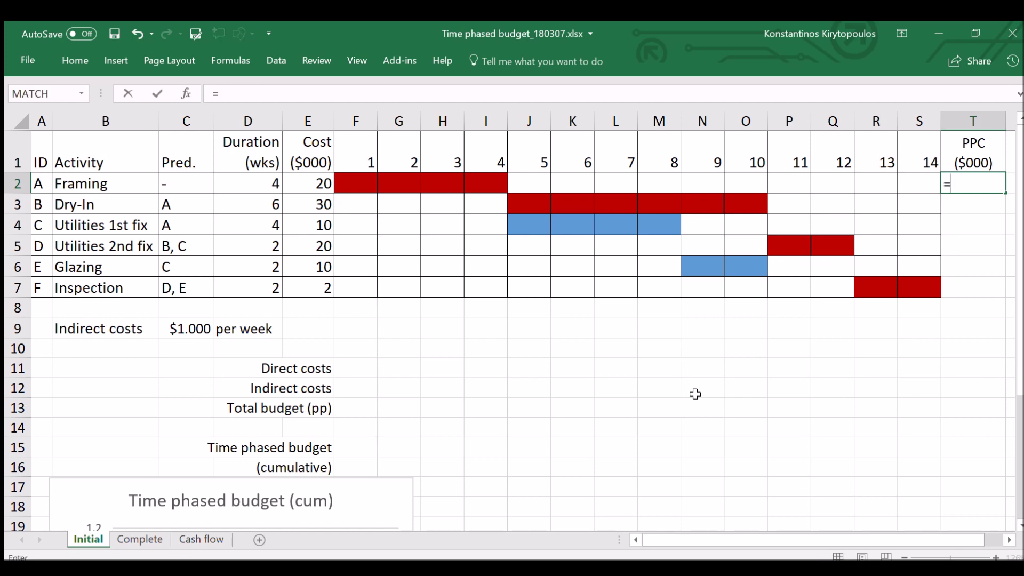
pyautogui.click(318, 184)
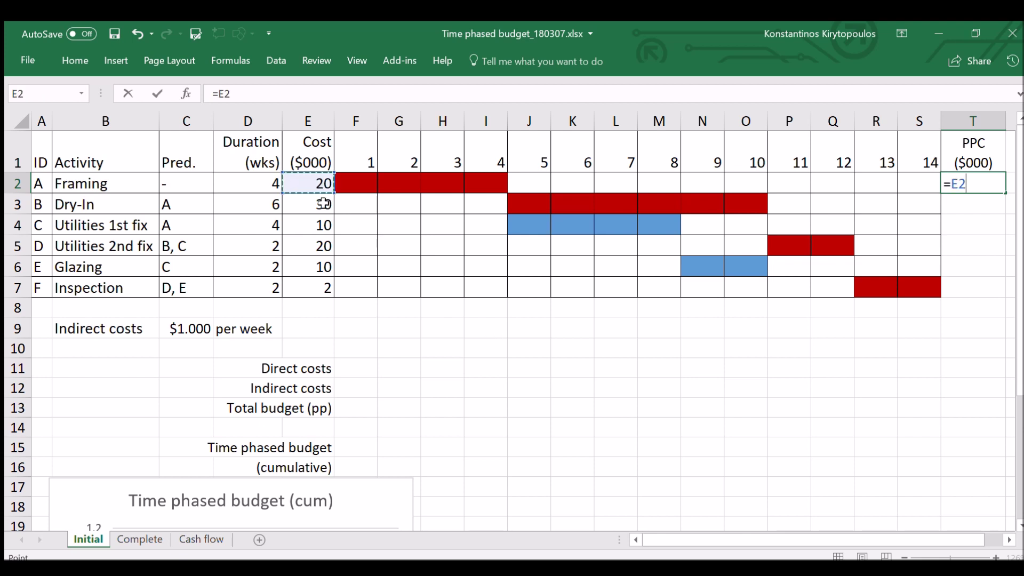
pyautogui.write('/')
pyautogui.click(259, 186)
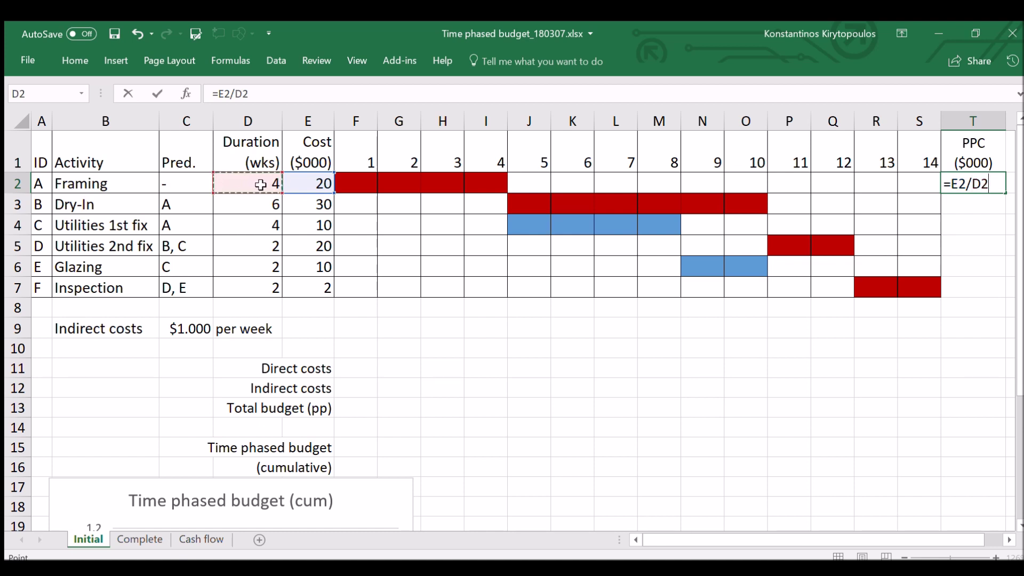
pyautogui.press('Return')
pyautogui.press('Up')
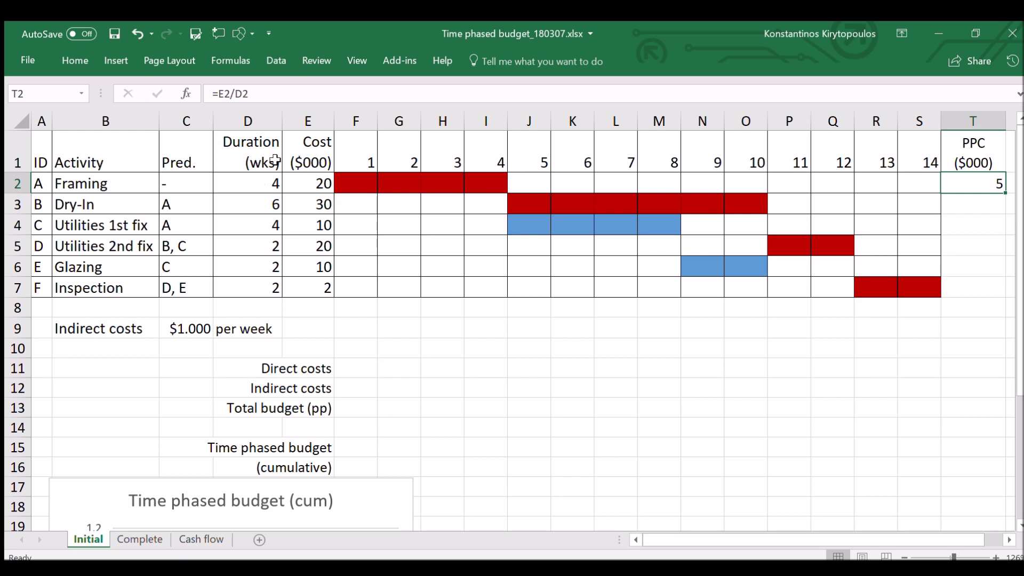
# Step: Enter =E3/D3 for Dry-In and fill it down to T7, giving 5, 2,5, 10, 5 and 1
pyautogui.click(978, 204)
pyautogui.write('=')
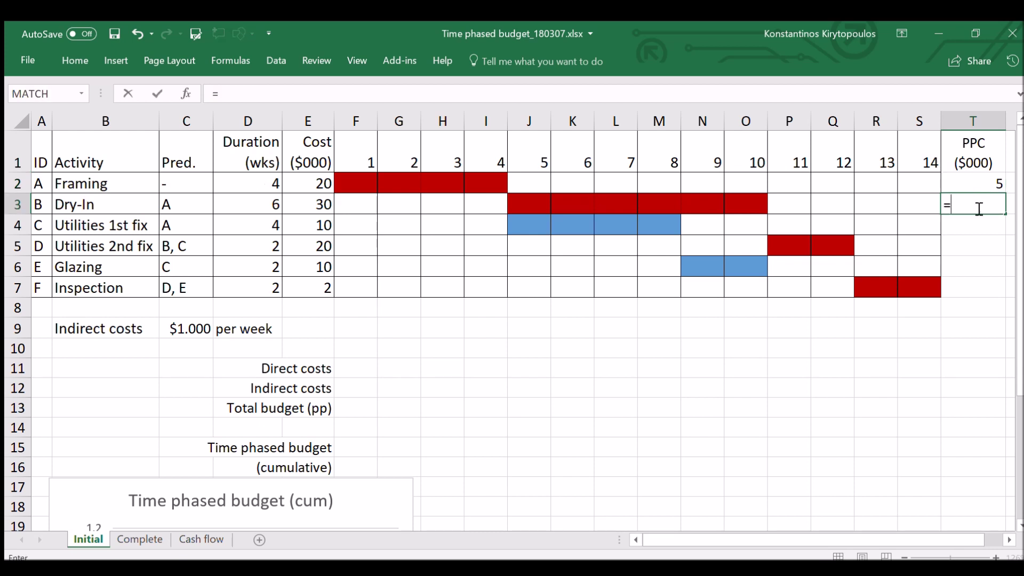
pyautogui.click(309, 205)
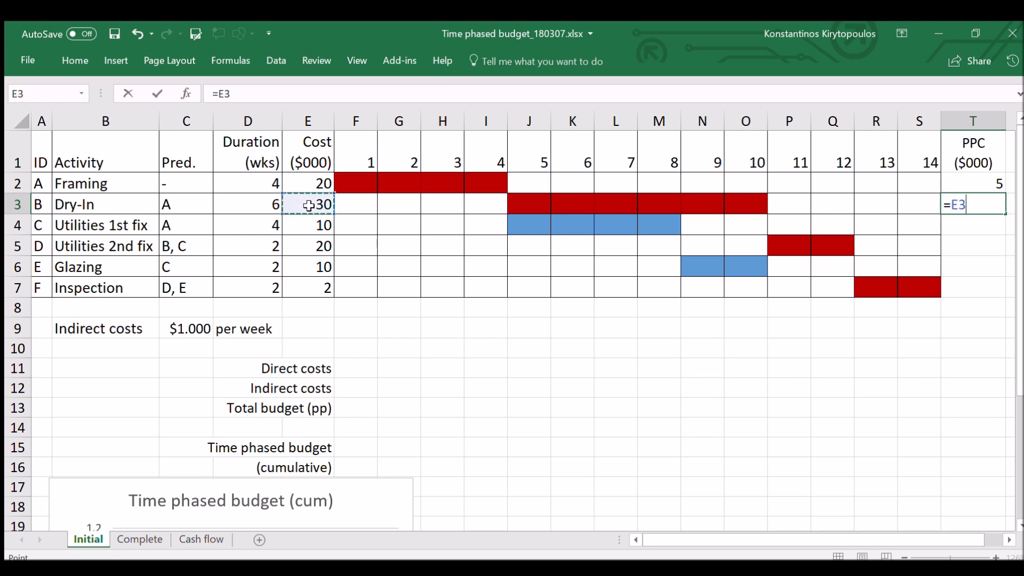
pyautogui.write('/')
pyautogui.click(265, 204)
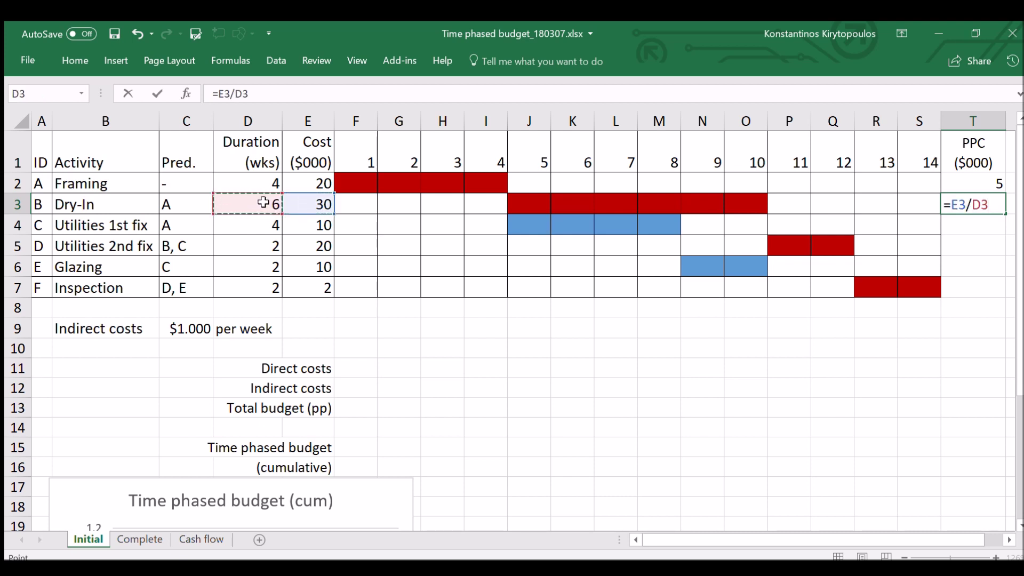
pyautogui.press('Return')
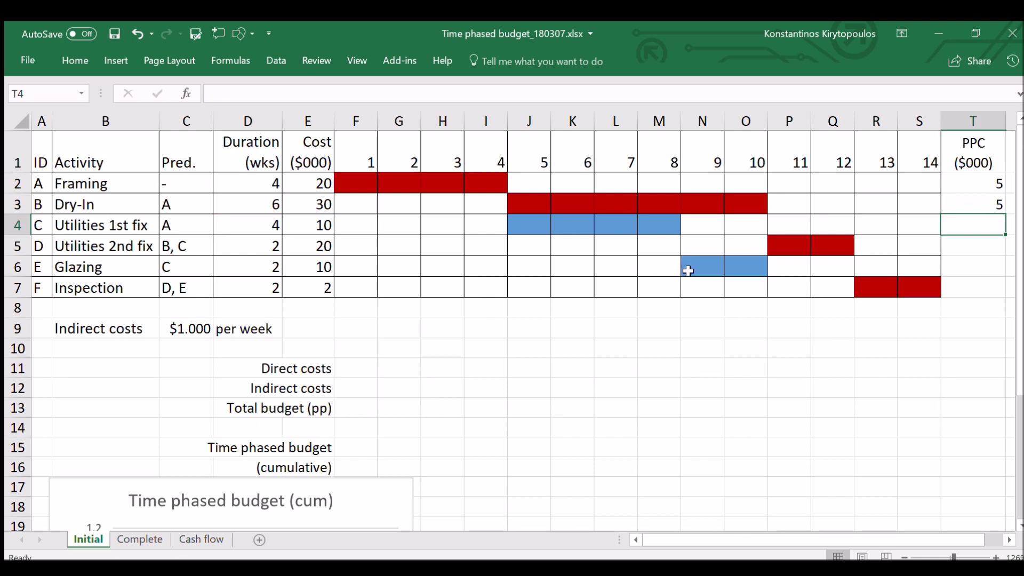
pyautogui.click(984, 203)
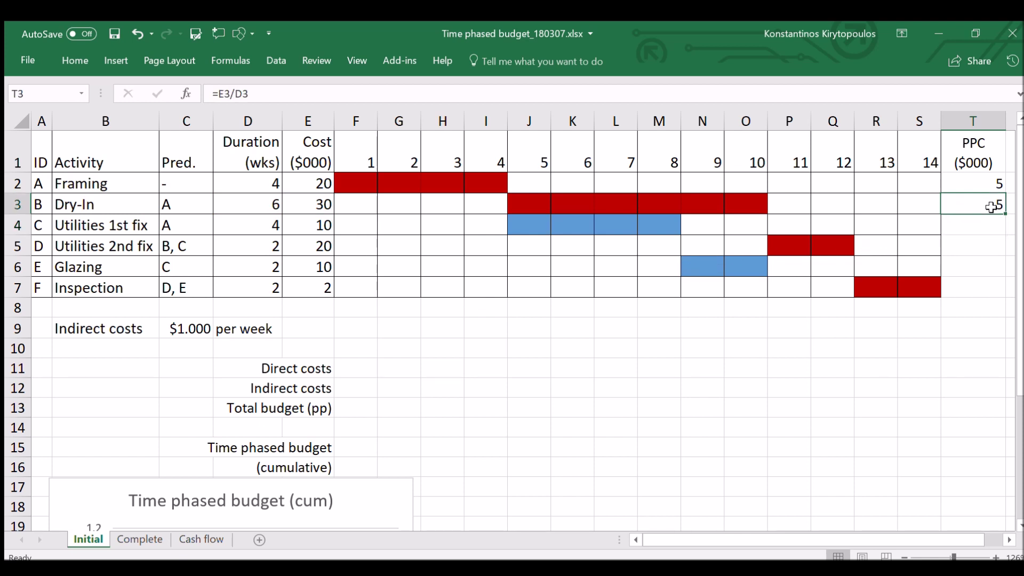
pyautogui.moveTo(1004, 212); pyautogui.dragTo(995, 291)
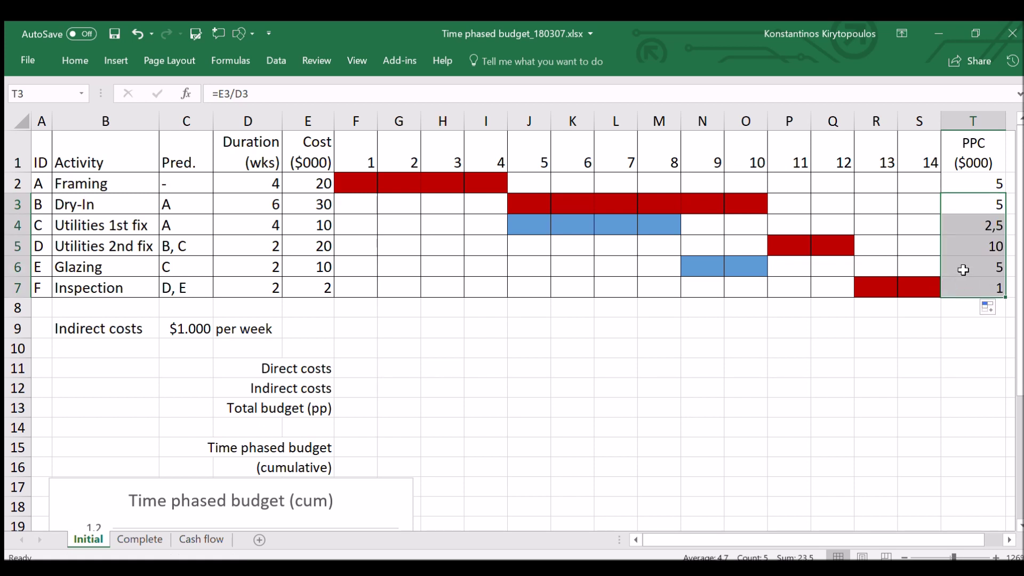
pyautogui.click(820, 343)
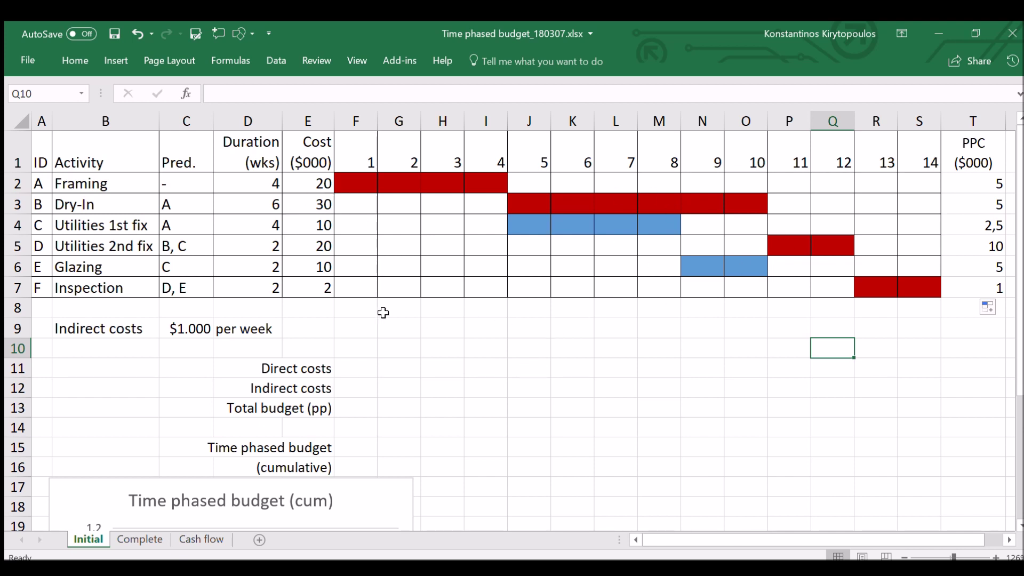
# Step: Enter Framing's weekly cost of 5 in weeks 1 to 4
pyautogui.click(364, 186)
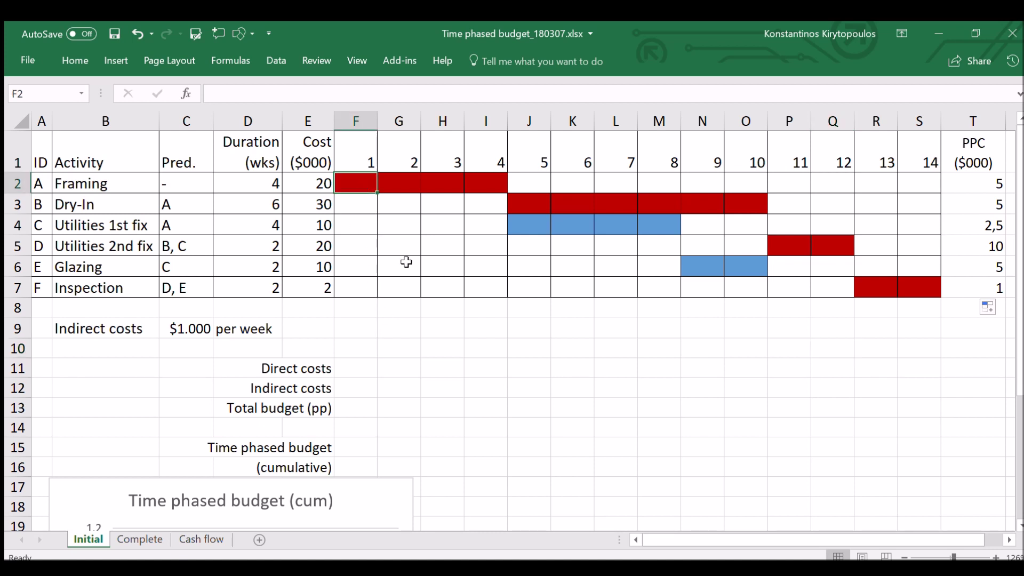
pyautogui.write('5')
pyautogui.press('Tab')
pyautogui.write('5')
pyautogui.press('Tab')
pyautogui.write('5')
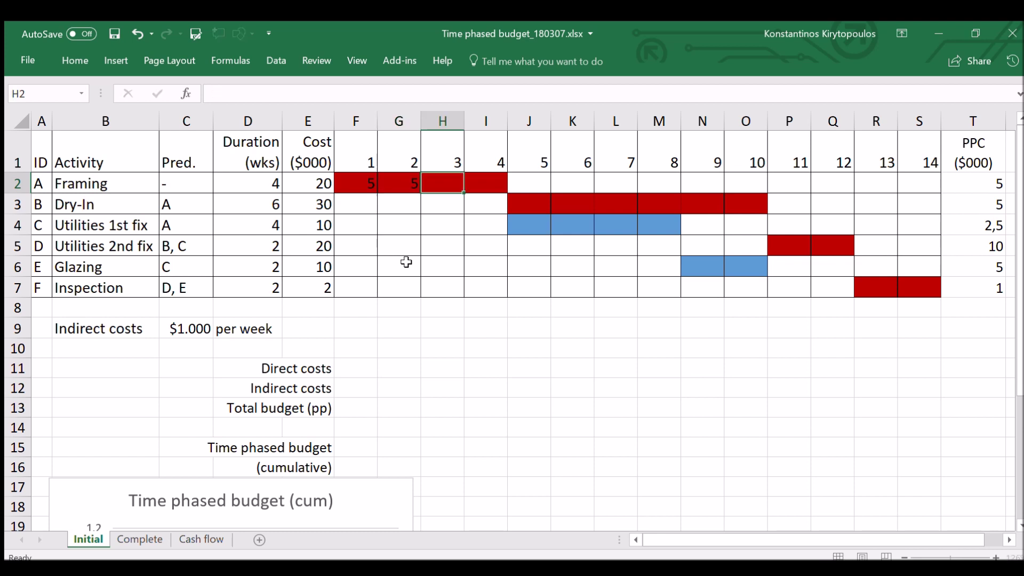
pyautogui.press('Tab')
pyautogui.write('5')
pyautogui.press('Tab')
# Step: Enter Dry-In's weekly cost of 5 across its scheduled weeks
pyautogui.press('Down')
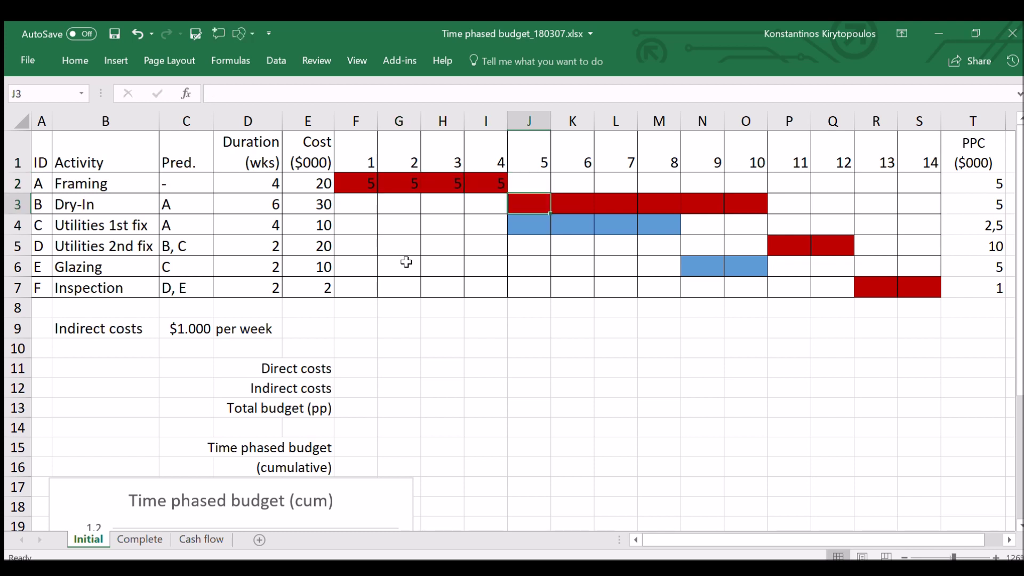
pyautogui.press('Tab')
pyautogui.write('5')
pyautogui.press('Tab')
pyautogui.write('5')
pyautogui.press('Tab')
pyautogui.write('5')
pyautogui.press('Tab')
pyautogui.write('5')
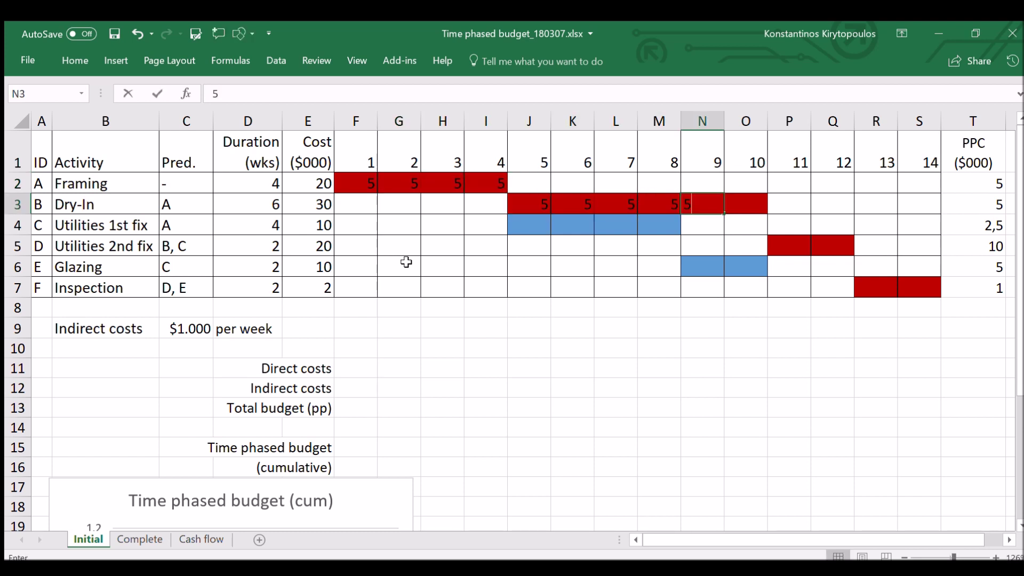
pyautogui.press('Tab')
pyautogui.write('5')
pyautogui.press('Down')
# Step: Fill Utilities 1st fix weeks 5 to 8 with a weekly cost of 2,5
pyautogui.press('Left')
pyautogui.press('Left')
pyautogui.press('Left')
pyautogui.press('Left')
pyautogui.press('Left')
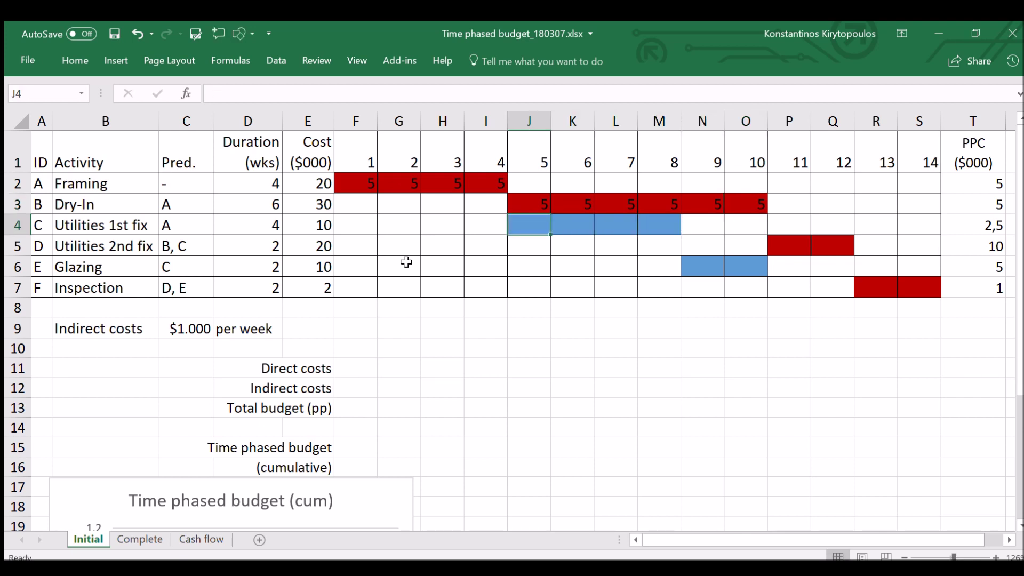
pyautogui.write('2,5')
pyautogui.press('Tab')
pyautogui.press('Left')
pyautogui.hotkey('ctrl', 'c')
pyautogui.press('Tab')
pyautogui.hotkey('ctrl', 'v')
pyautogui.press('Tab')
pyautogui.hotkey('ctrl', 'v')
pyautogui.press('Tab')
pyautogui.hotkey('ctrl', 'v')
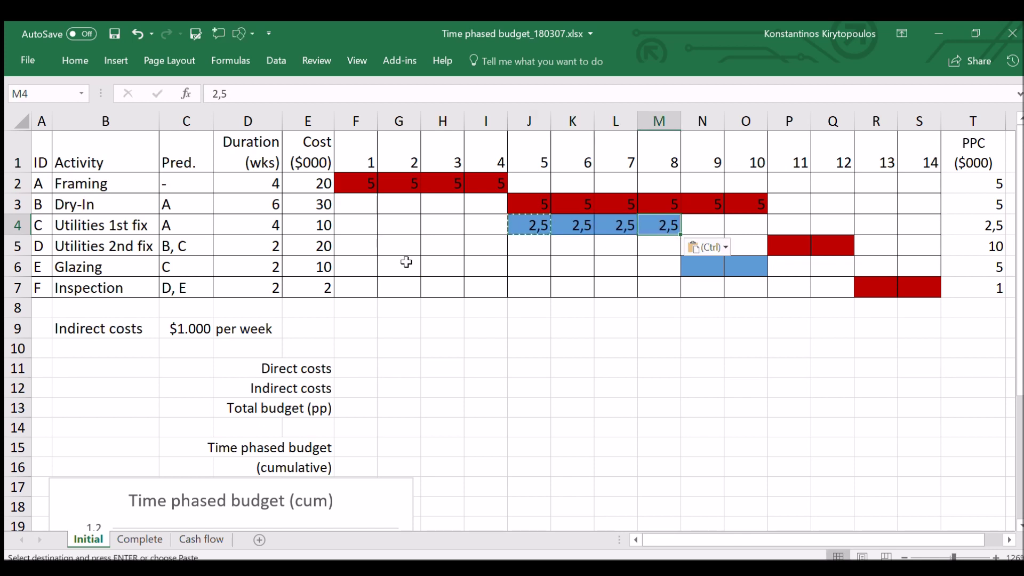
pyautogui.press('Down')
pyautogui.press('Down')
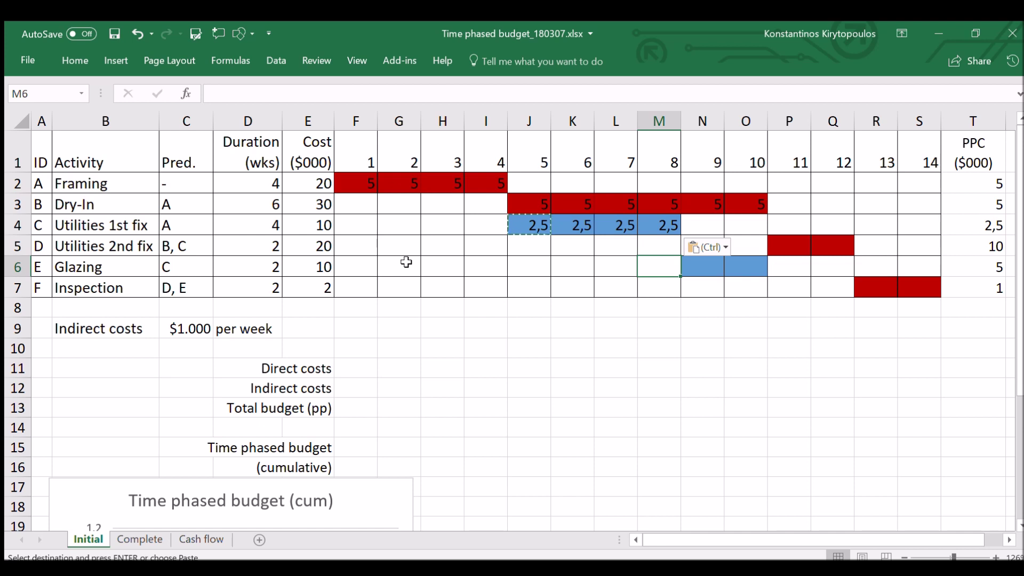
pyautogui.press('Escape')
# Step: Enter 10 for Utilities 2nd fix in weeks 11 and 12
pyautogui.press('Right')
pyautogui.press('Right')
pyautogui.press('Right')
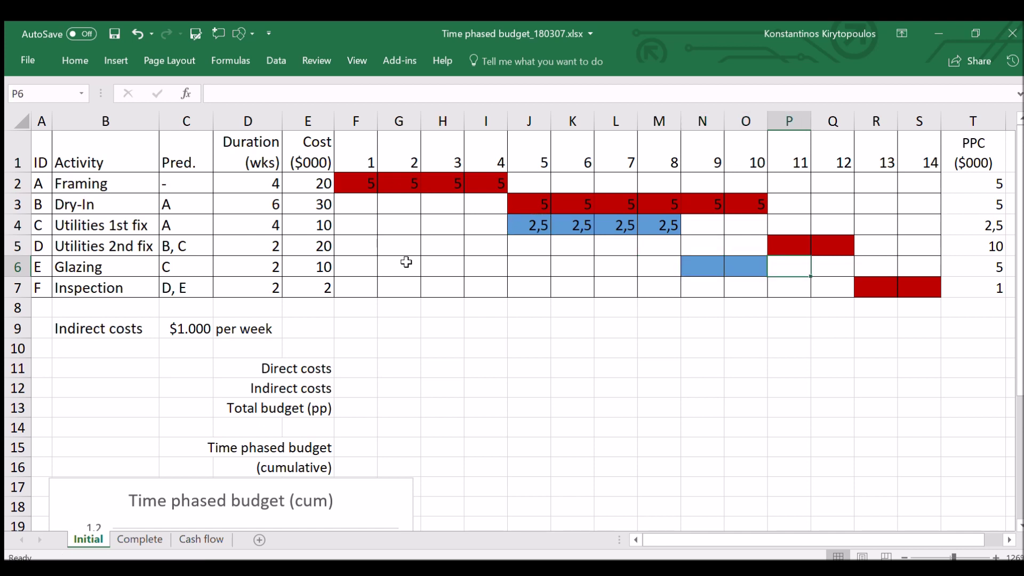
pyautogui.press('Up')
pyautogui.write('10')
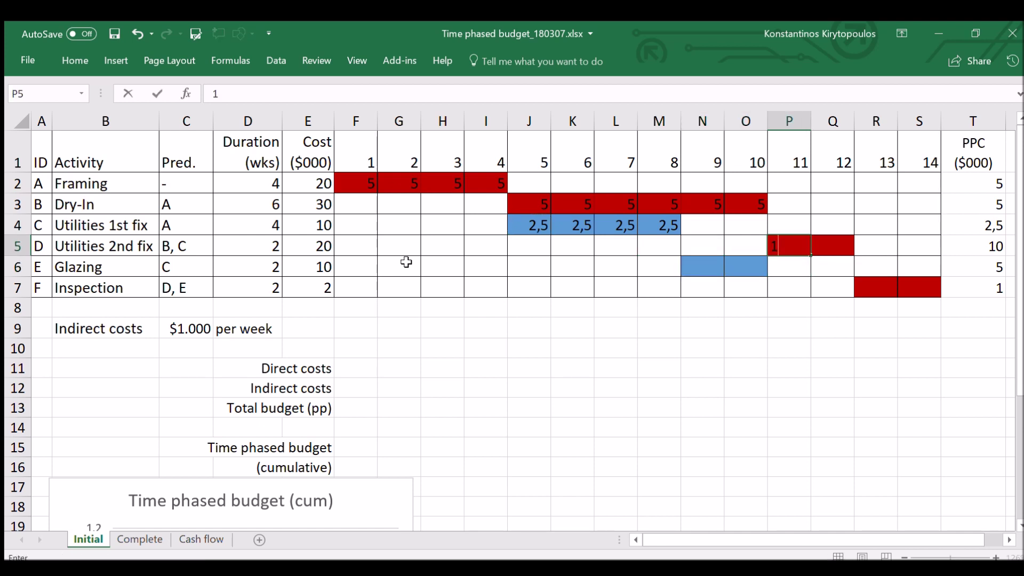
pyautogui.press('Right')
pyautogui.write('10')
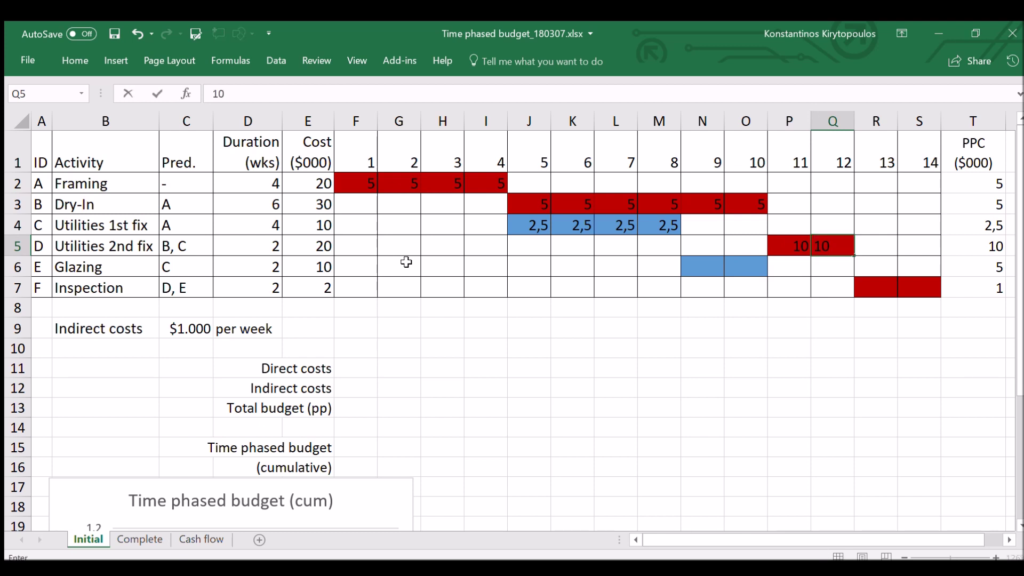
pyautogui.press('Down')
# Step: Enter 5 for Glazing in weeks 9 and 10
pyautogui.press('Left')
pyautogui.press('Left')
pyautogui.press('Left')
pyautogui.write('5')
pyautogui.press('Right')
pyautogui.write('5')
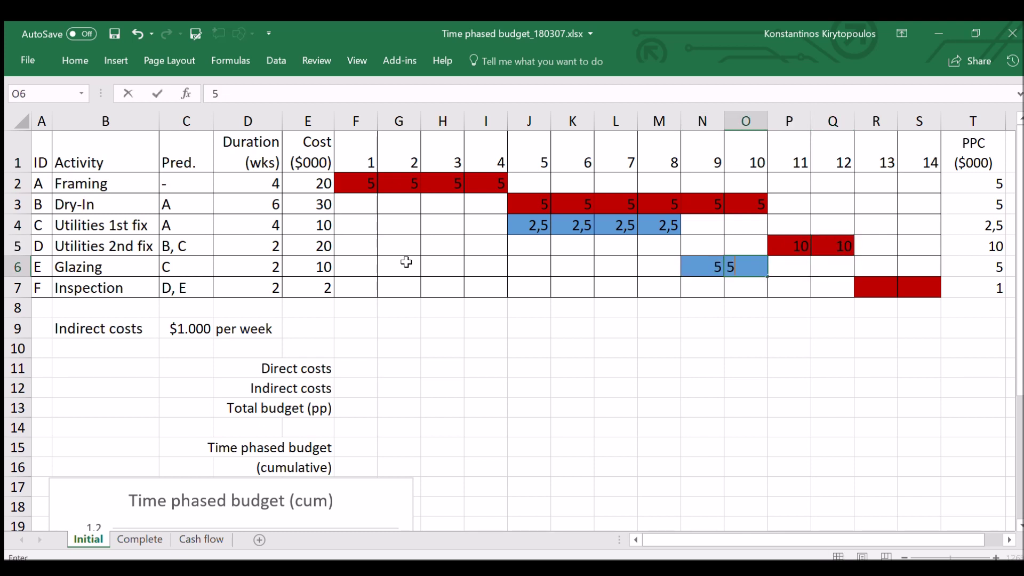
pyautogui.press('Right')
# Step: Enter 1 for Inspection in its two weeks, 13 and 14
pyautogui.press('Down')
pyautogui.press('Right')
pyautogui.press('Right')
pyautogui.write('1')
pyautogui.press('Right')
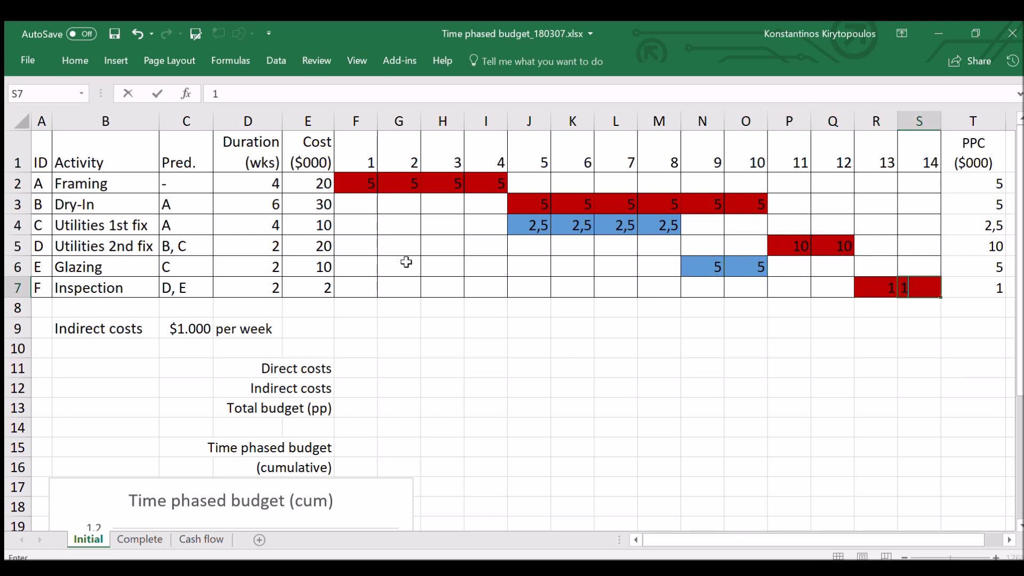
pyautogui.write('1')
pyautogui.press('Down')
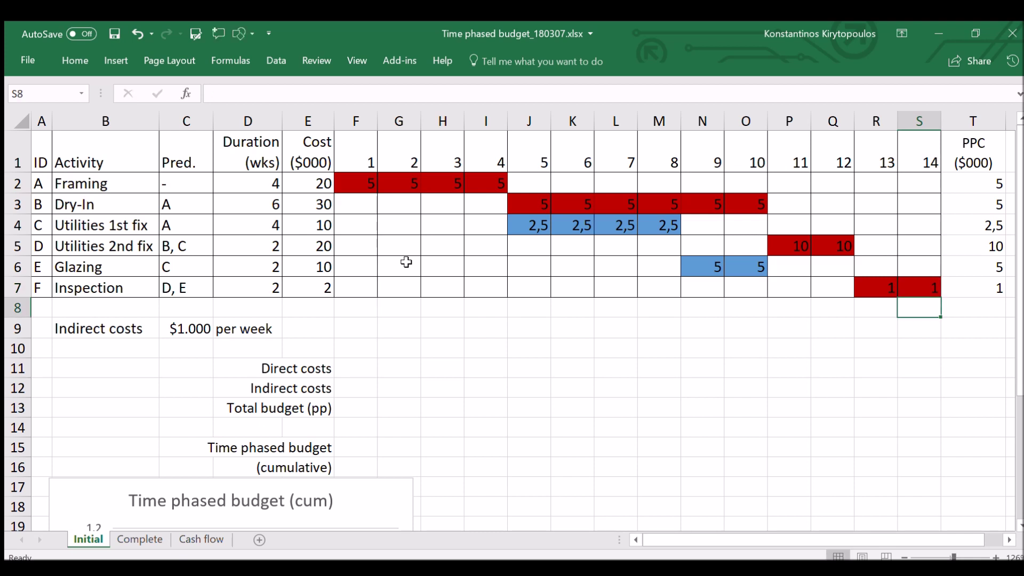
pyautogui.press('Left')
pyautogui.press('Left')
pyautogui.press('Left')
pyautogui.press('Left')
pyautogui.press('Left')
pyautogui.press('Left')
pyautogui.press('Left')
pyautogui.press('Left')
pyautogui.press('Left')
pyautogui.press('Left')
pyautogui.press('Left')
pyautogui.press('Left')
pyautogui.press('Left')
pyautogui.press('Left')
pyautogui.press('Left')
pyautogui.press('Left')
pyautogui.press('Down')
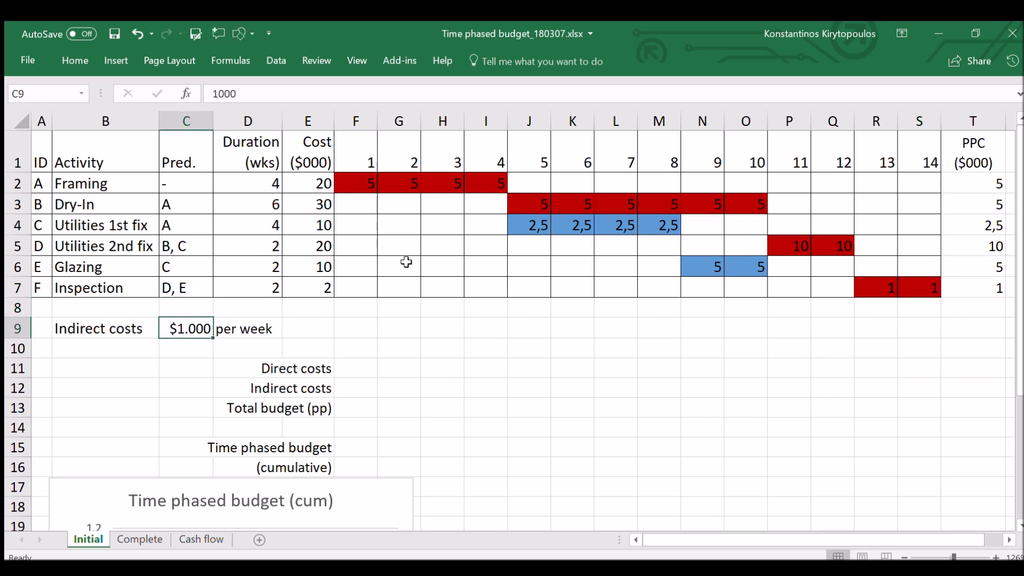
pyautogui.press('Left')
pyautogui.press('Right')
pyautogui.press('Right')
pyautogui.press('Right')
pyautogui.press('Right')
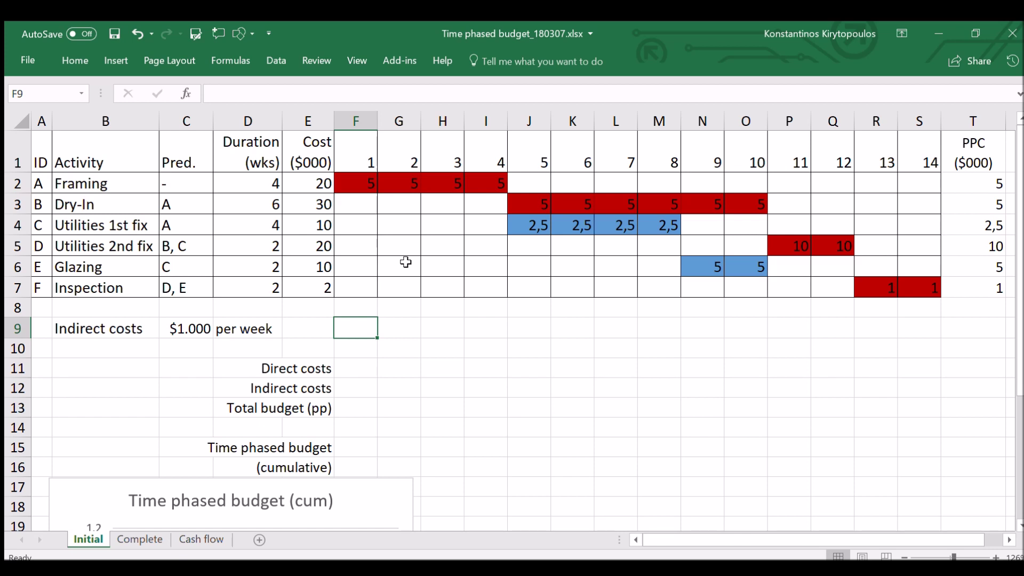
# Step: Enter =SUM(F2:F7) in F11 and fill it across to S11, then verify the week 5 formula
pyautogui.press('Down')
pyautogui.press('Down')
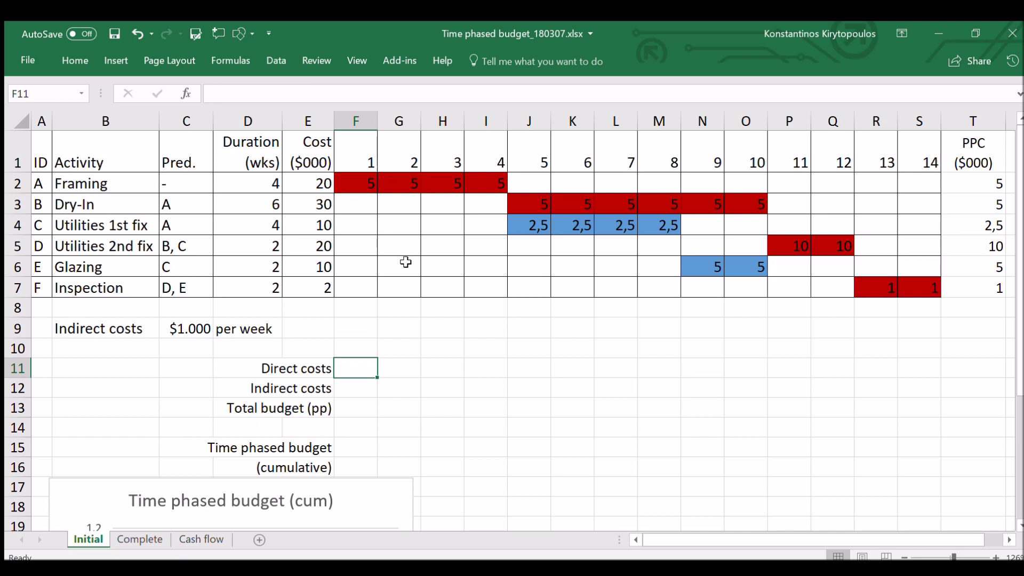
pyautogui.write('=')
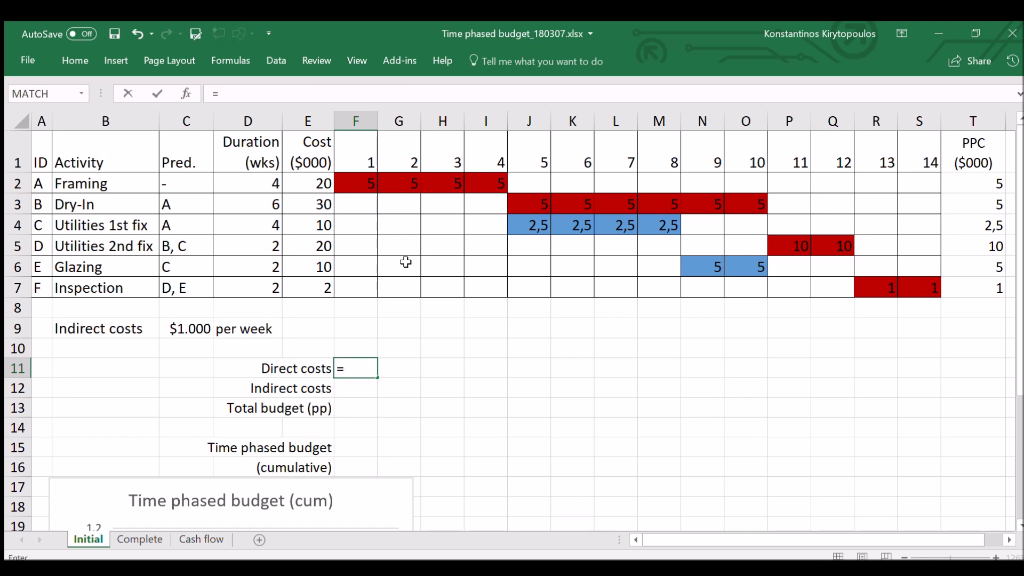
pyautogui.write('SUM(')
pyautogui.press('Up')
pyautogui.press('Up')
pyautogui.press('Up')
pyautogui.press('Up')
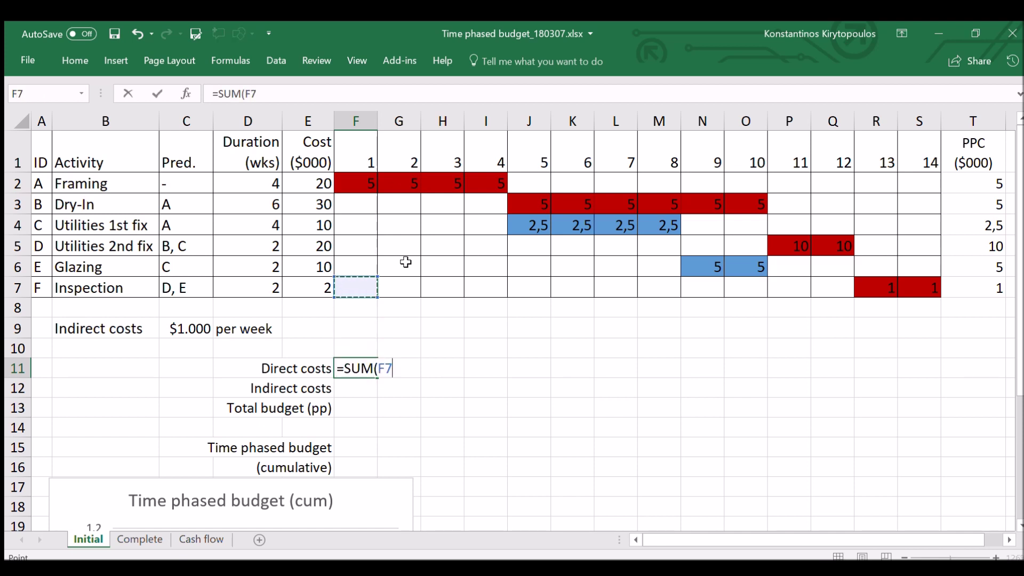
pyautogui.hotkey('shift', 'Up')
pyautogui.hotkey('shift', 'Up')
pyautogui.hotkey('shift', 'Up')
pyautogui.hotkey('shift', 'Up')
pyautogui.hotkey('shift', 'Up')
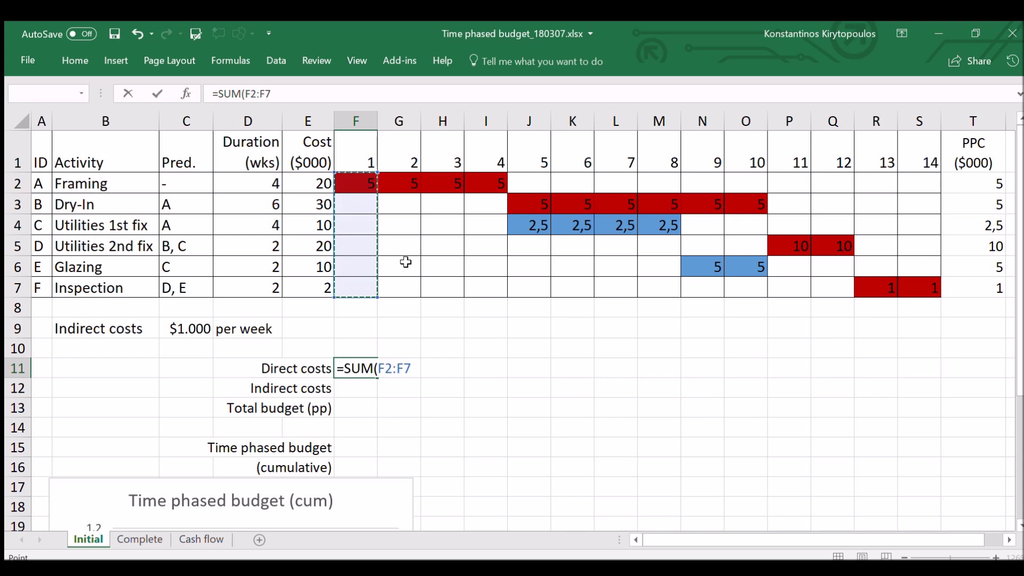
pyautogui.write(')')
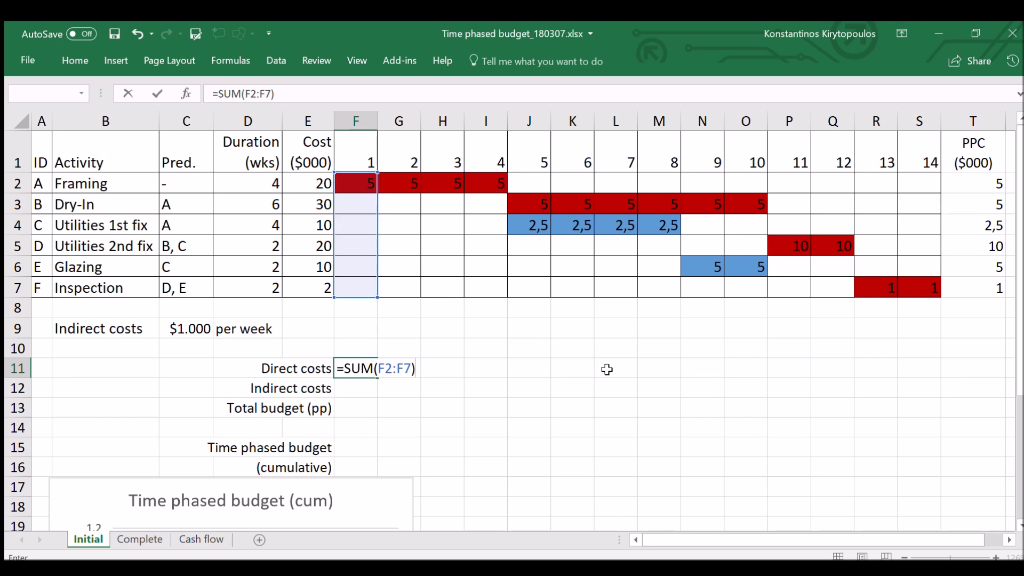
pyautogui.press('Return')
pyautogui.press('Up')
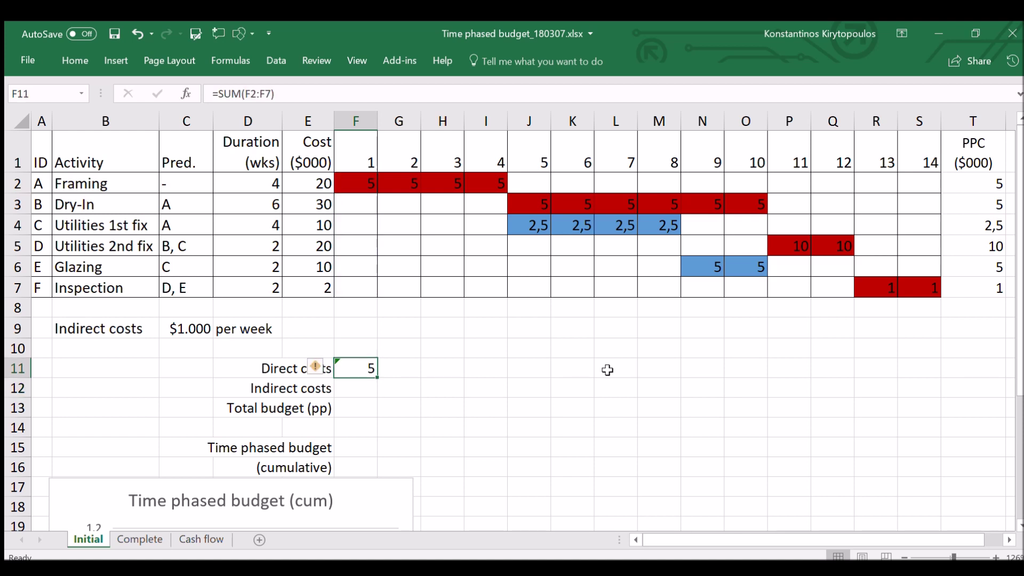
pyautogui.moveTo(377, 378); pyautogui.dragTo(923, 368)
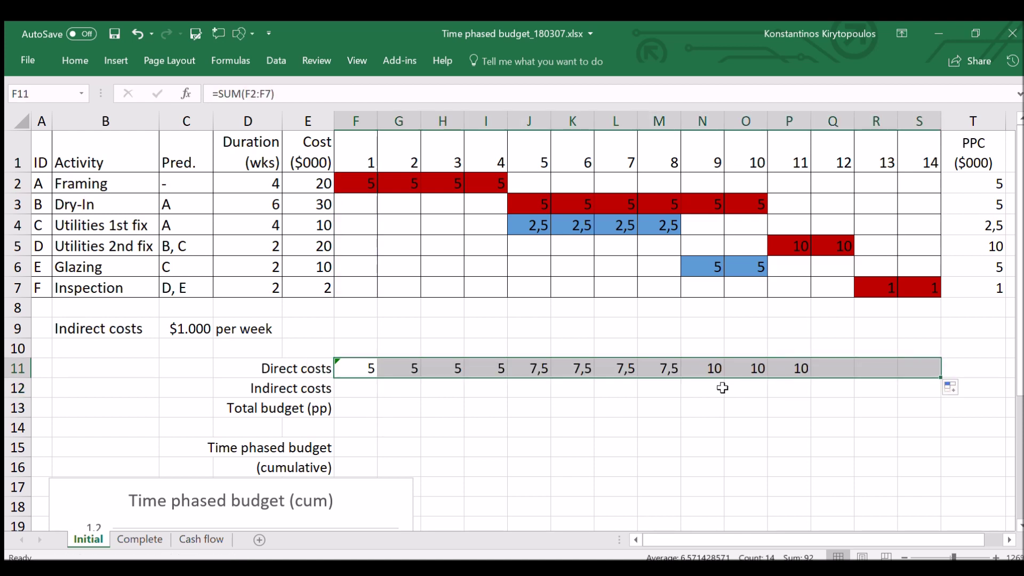
pyautogui.doubleClick(530, 368)
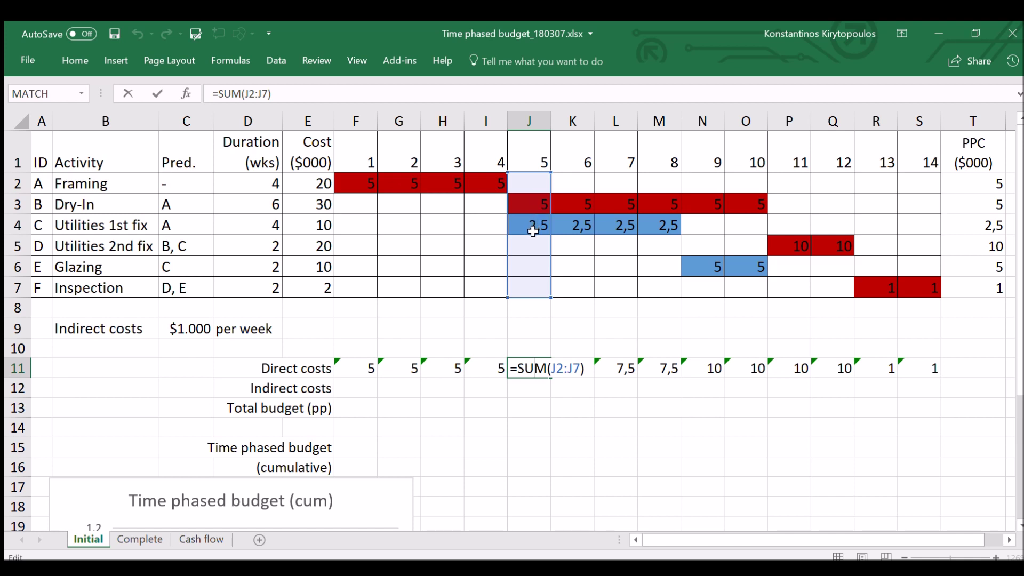
pyautogui.press('Return')
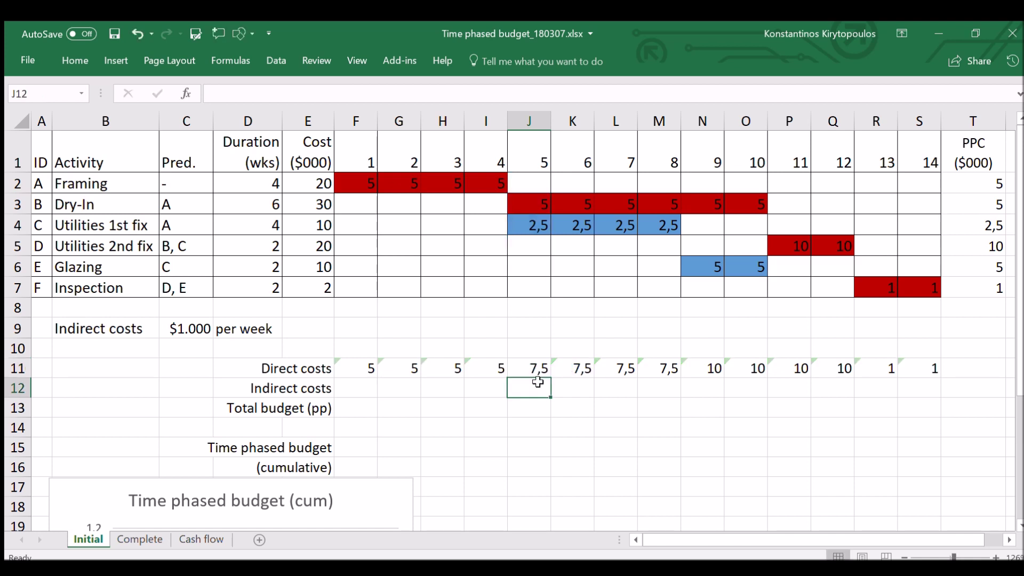
pyautogui.press('Up')
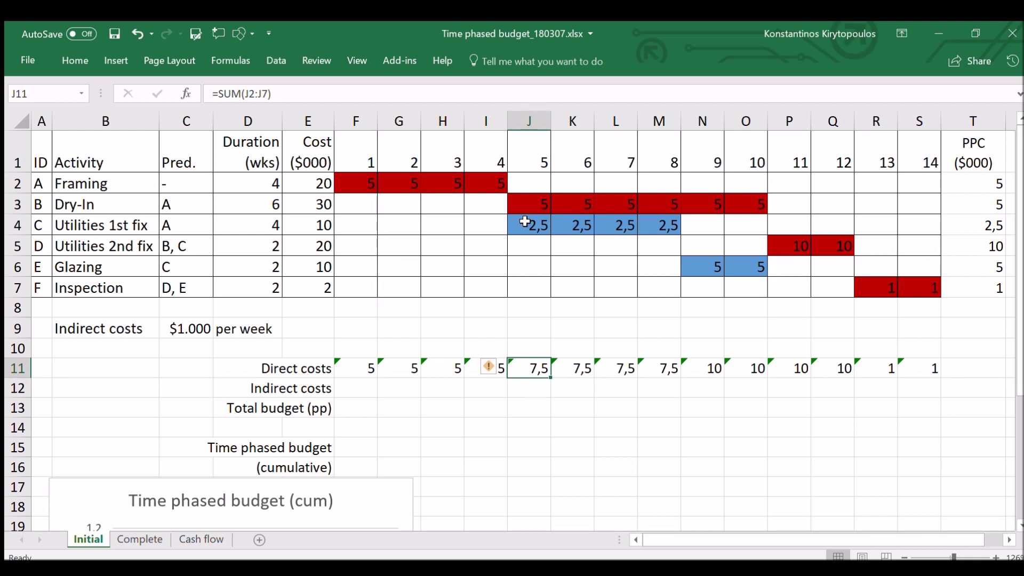
# Step: Put 1 in F12, link G12 to it with =F12, and fill right to S12
pyautogui.click(360, 385)
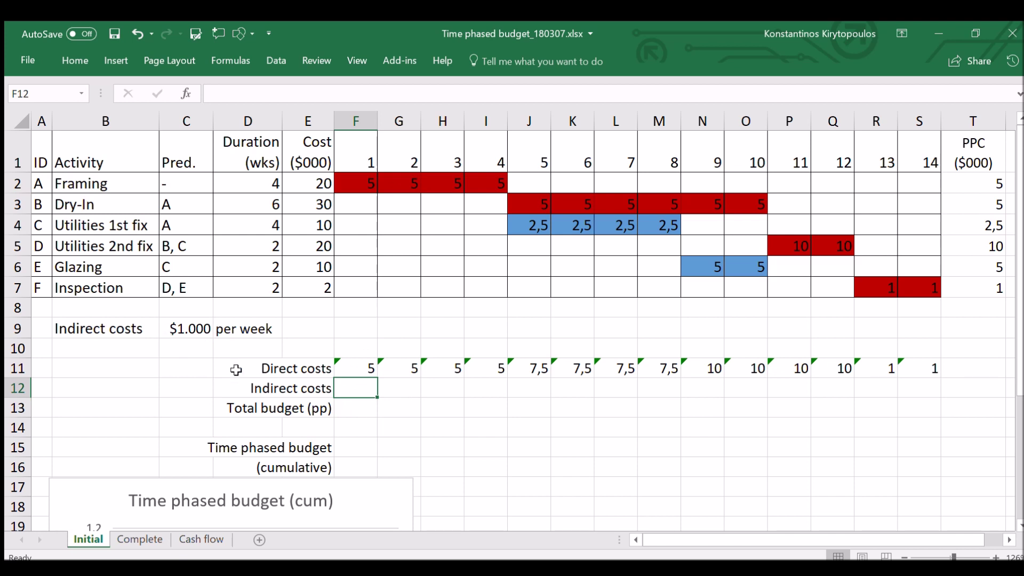
pyautogui.write('1')
pyautogui.press('Tab')
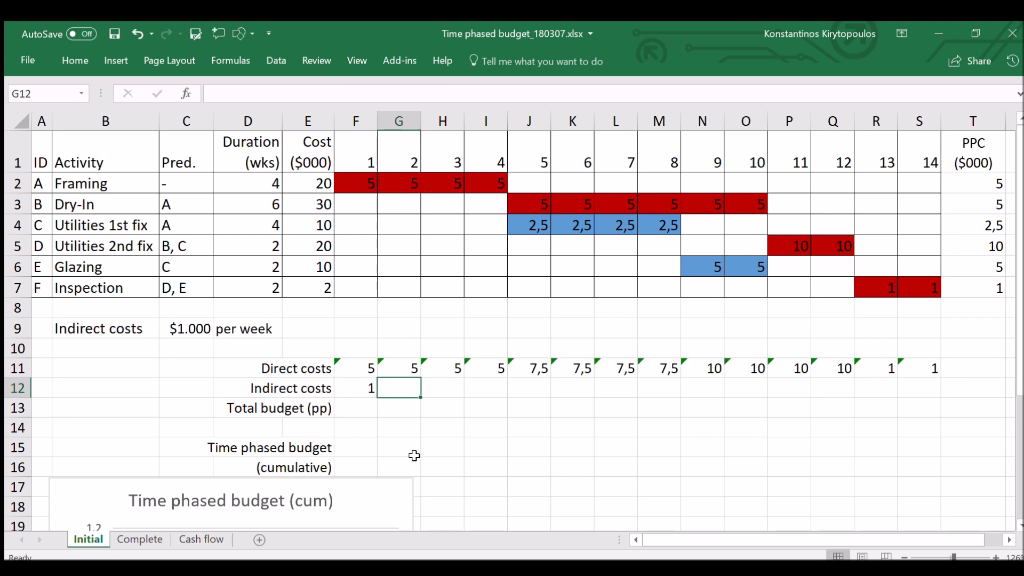
pyautogui.write('=')
pyautogui.press('Left')
pyautogui.hotkey('ctrl', 'Return')
pyautogui.moveTo(419, 398); pyautogui.dragTo(907, 404)
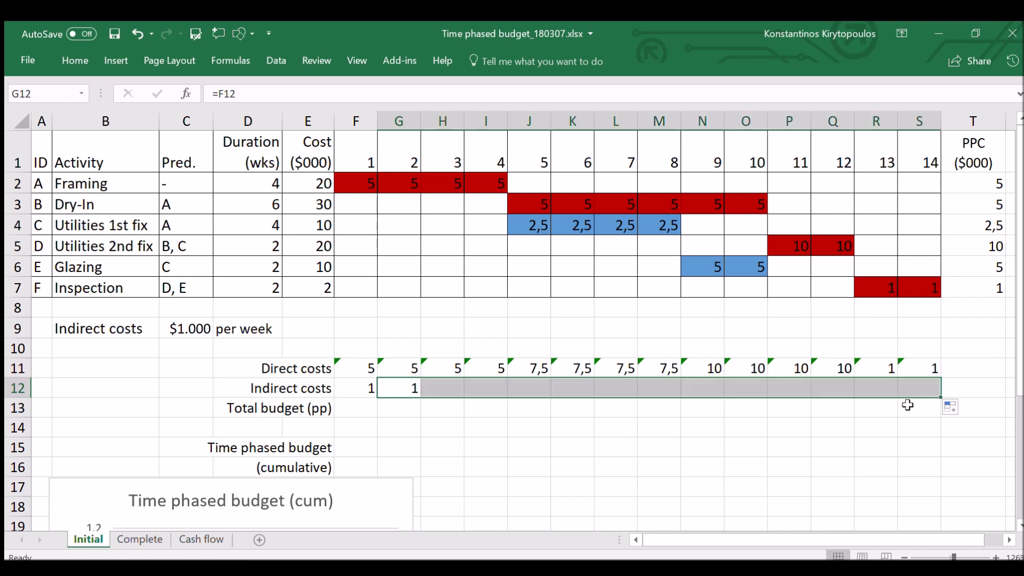
pyautogui.click(367, 406)
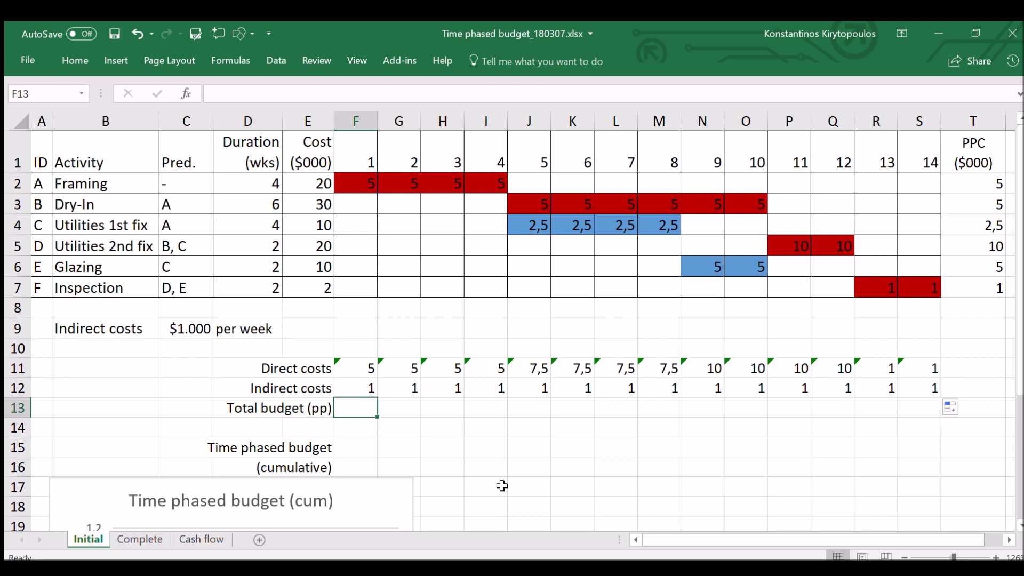
# Step: Enter =F11+F12 in F13 and fill it right to S13, totals running from 6 to 2
pyautogui.write('=')
pyautogui.press('Up')
pyautogui.press('Up')
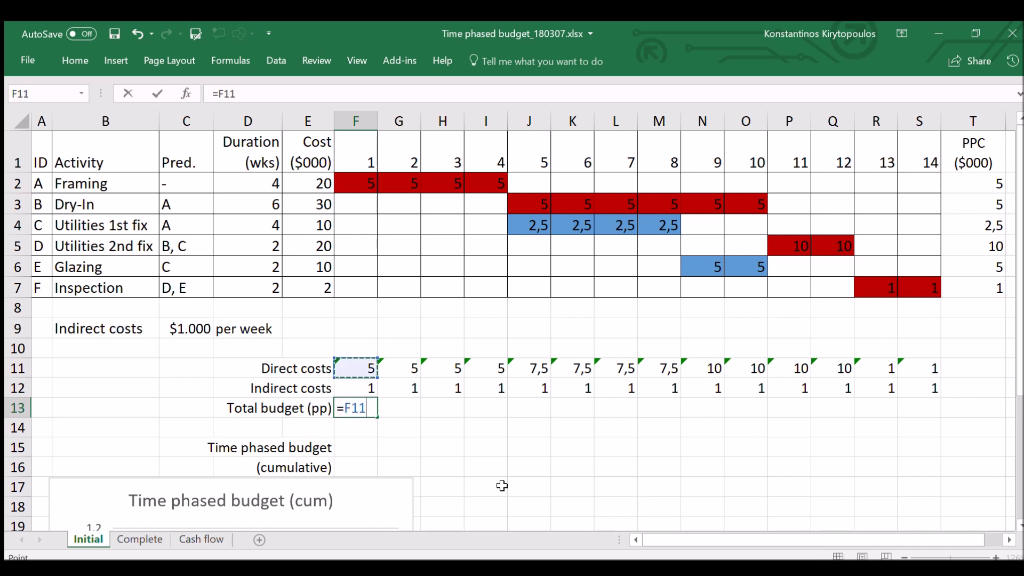
pyautogui.write('+')
pyautogui.press('Down')
pyautogui.hotkey('ctrl', 'Return')
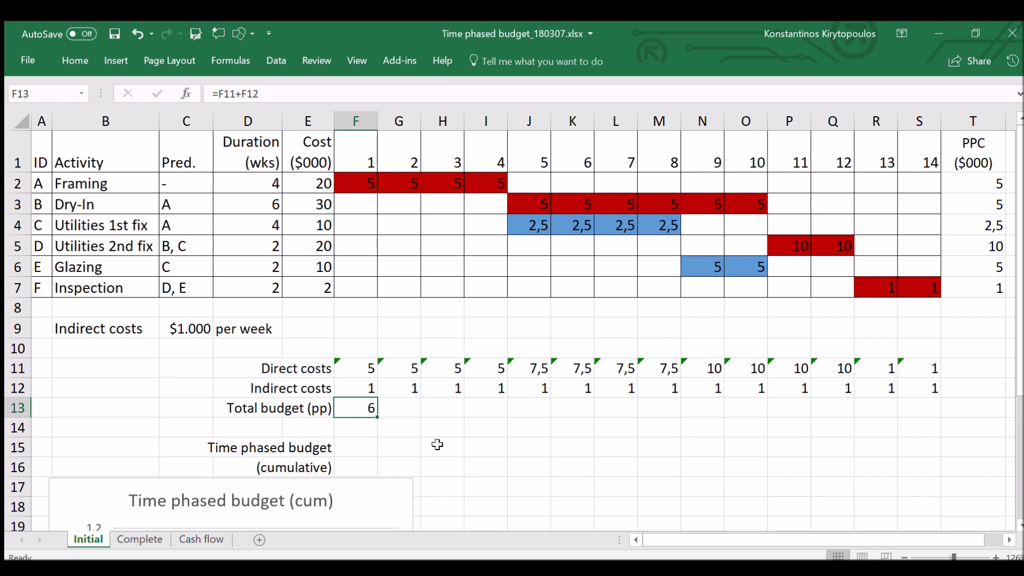
pyautogui.moveTo(378, 416); pyautogui.dragTo(928, 430)
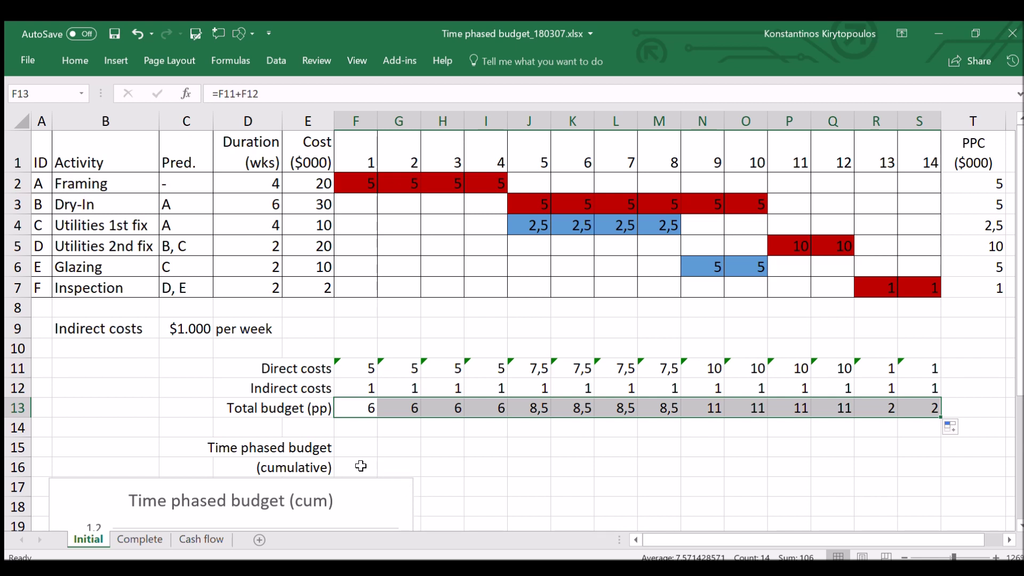
pyautogui.click(355, 447)
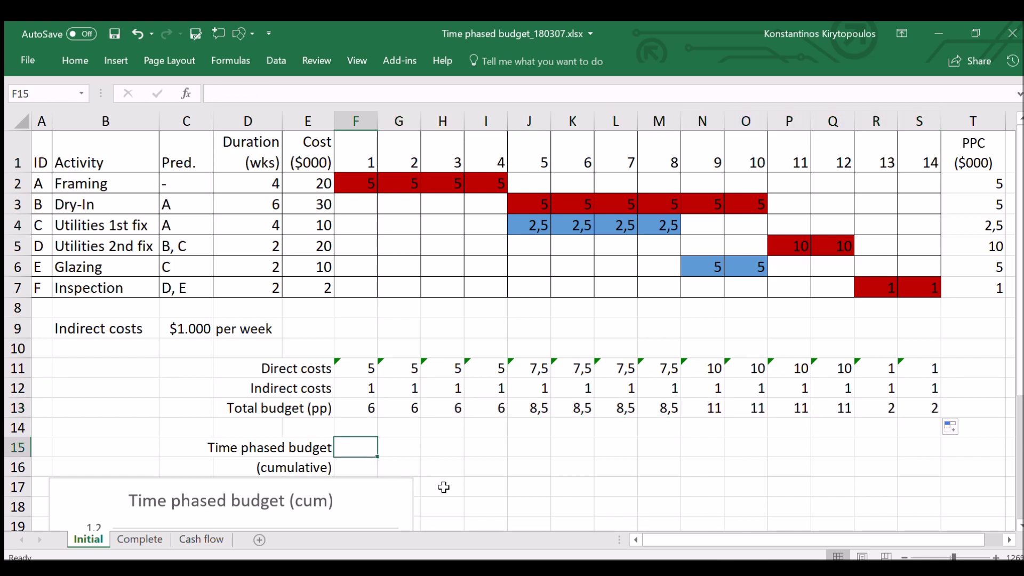
# Step: Start the cumulative row with =F13 in F15 (6) and =G13+F15 in G15 (12)
pyautogui.write('=')
pyautogui.press('Up')
pyautogui.press('Up')
pyautogui.press('Up')
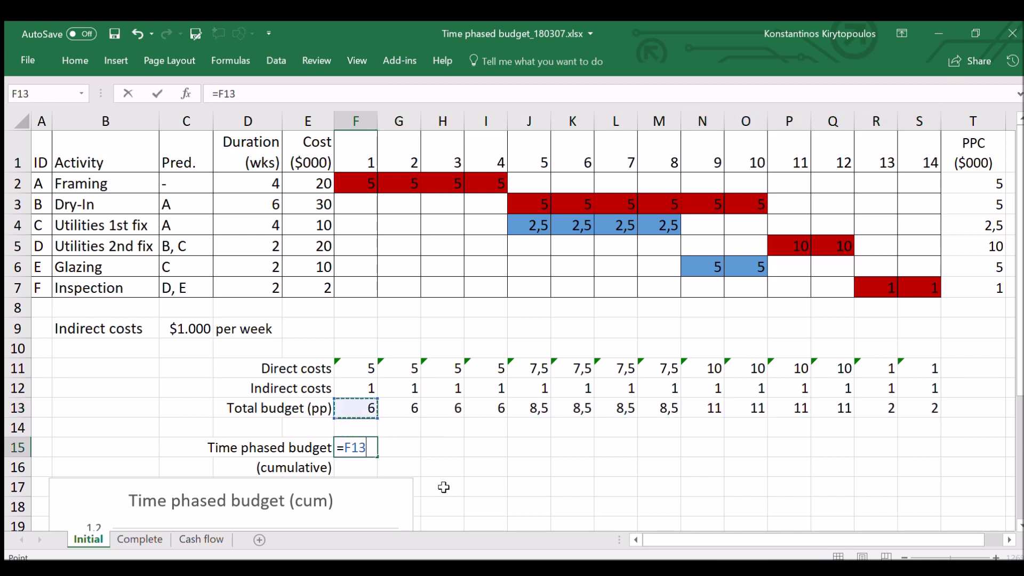
pyautogui.press('Down')
pyautogui.press('Return')
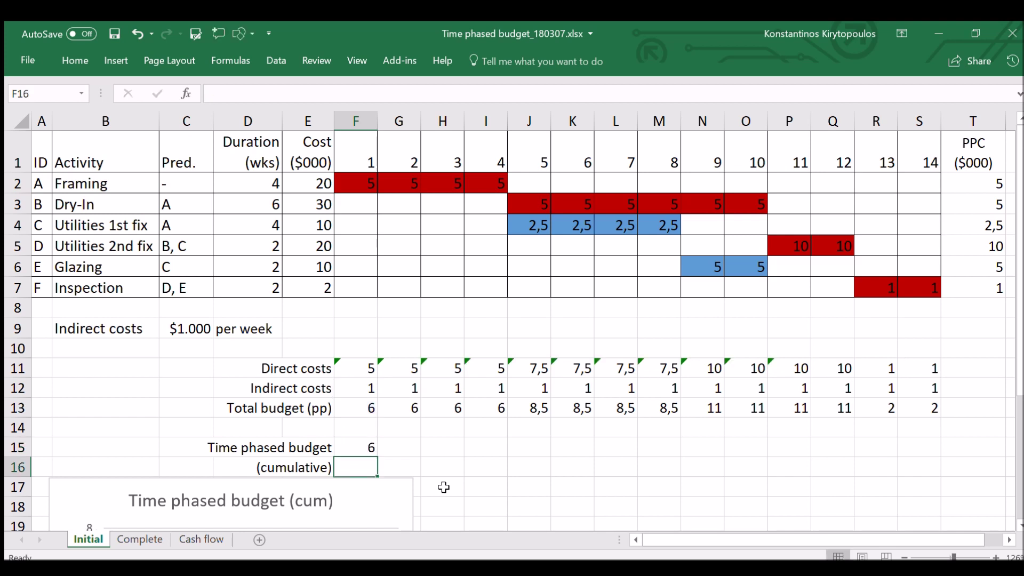
pyautogui.press('Up')
pyautogui.press('Right')
pyautogui.write('=')
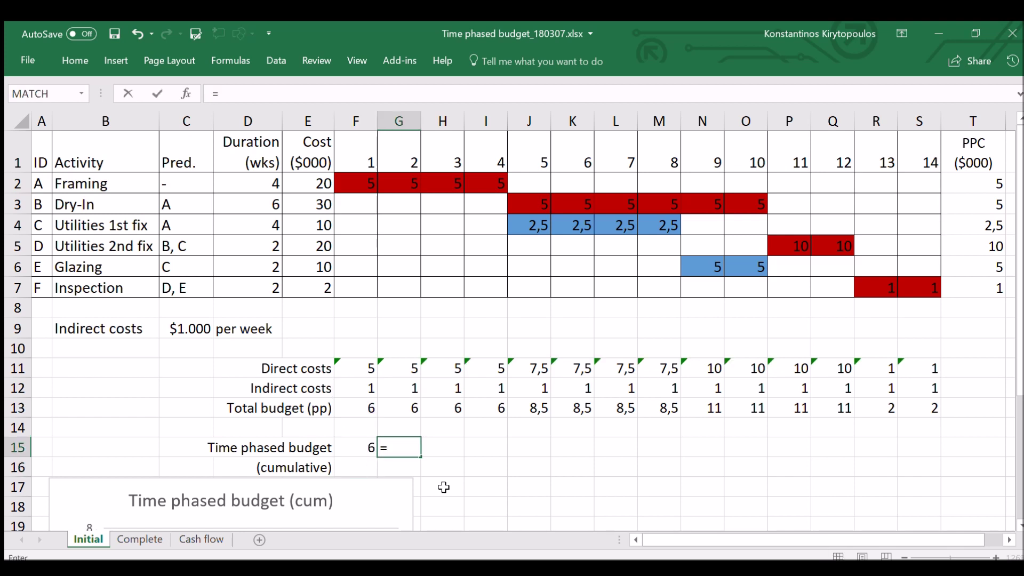
pyautogui.press('Up')
pyautogui.press('Up')
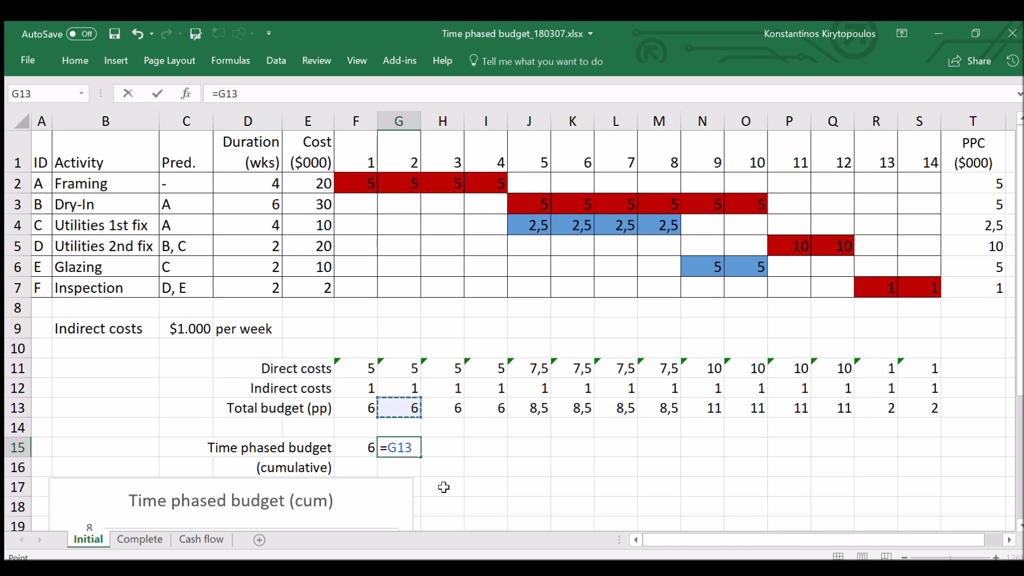
pyautogui.write('+')
pyautogui.press('Left')
pyautogui.press('Return')
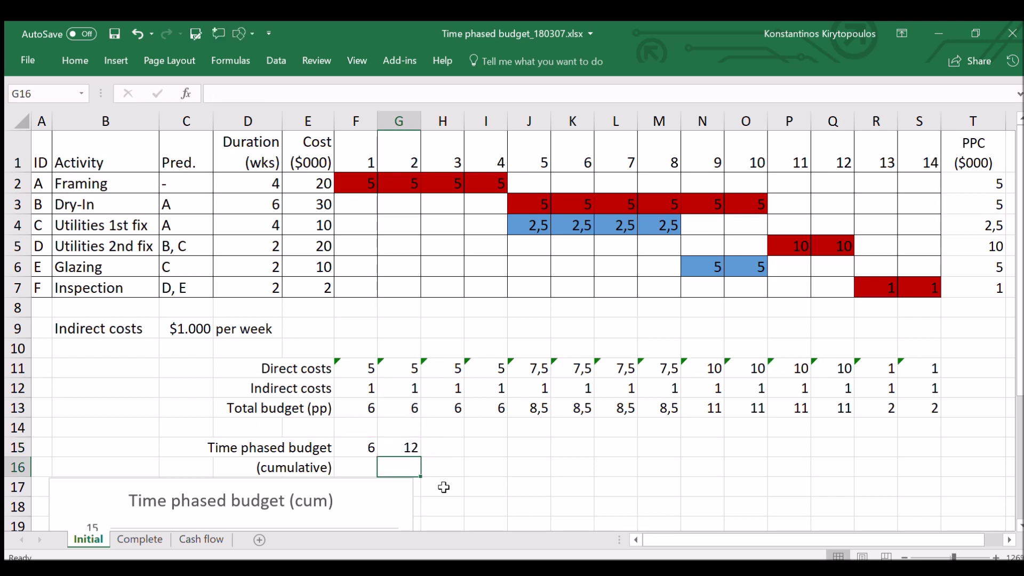
# Step: Enter =H13+G15 in H15 and fill it across to S15, reaching 106 in week 14
pyautogui.press('Up')
pyautogui.press('Right')
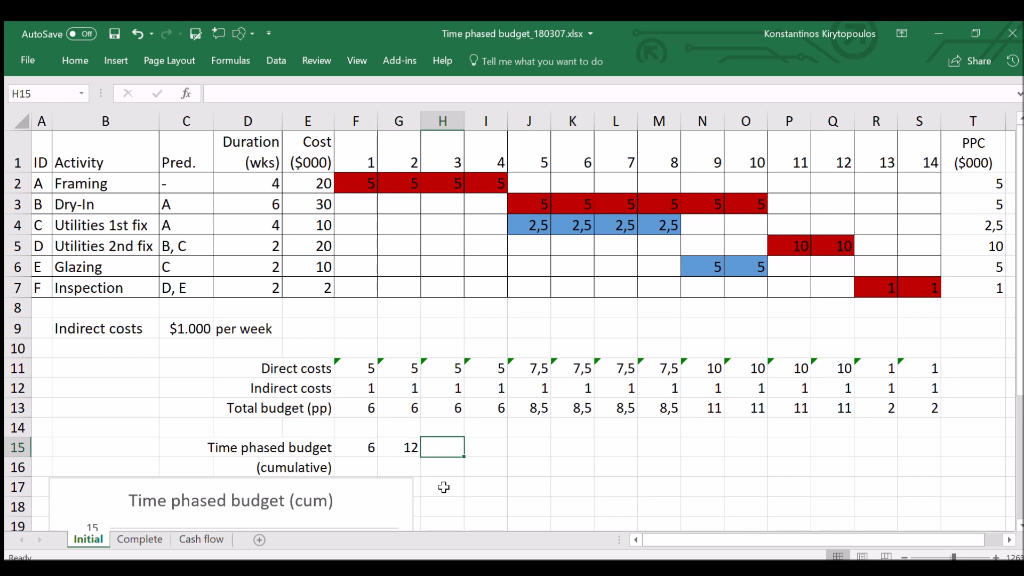
pyautogui.write('=')
pyautogui.press('Up')
pyautogui.press('Up')
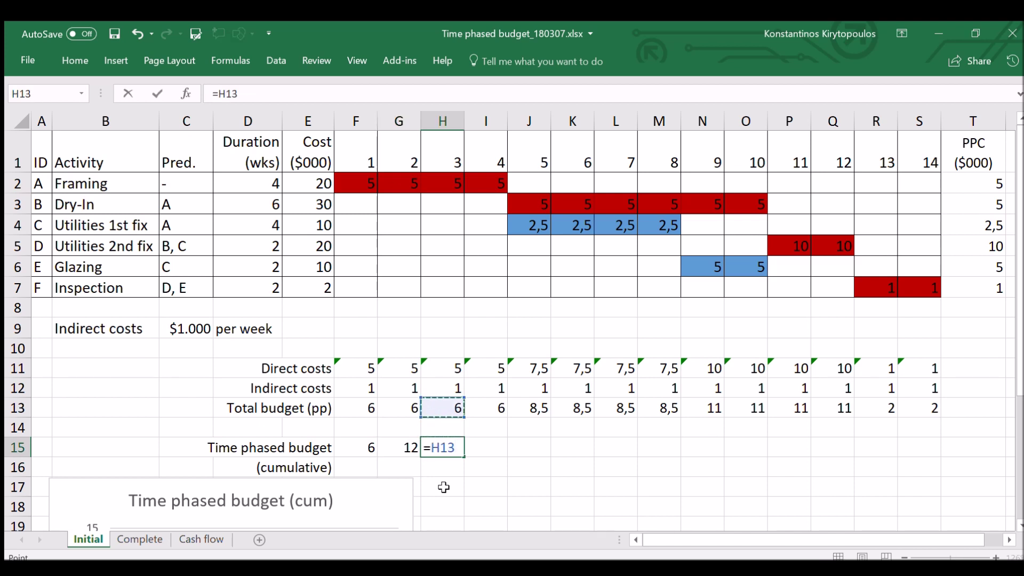
pyautogui.write('+')
pyautogui.press('Left')
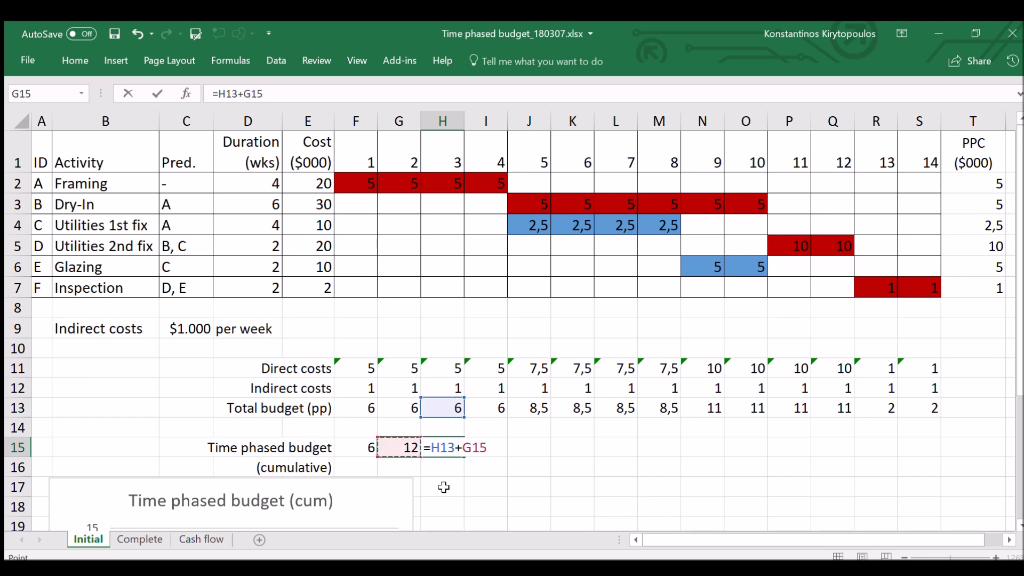
pyautogui.press('Return')
pyautogui.press('Up')
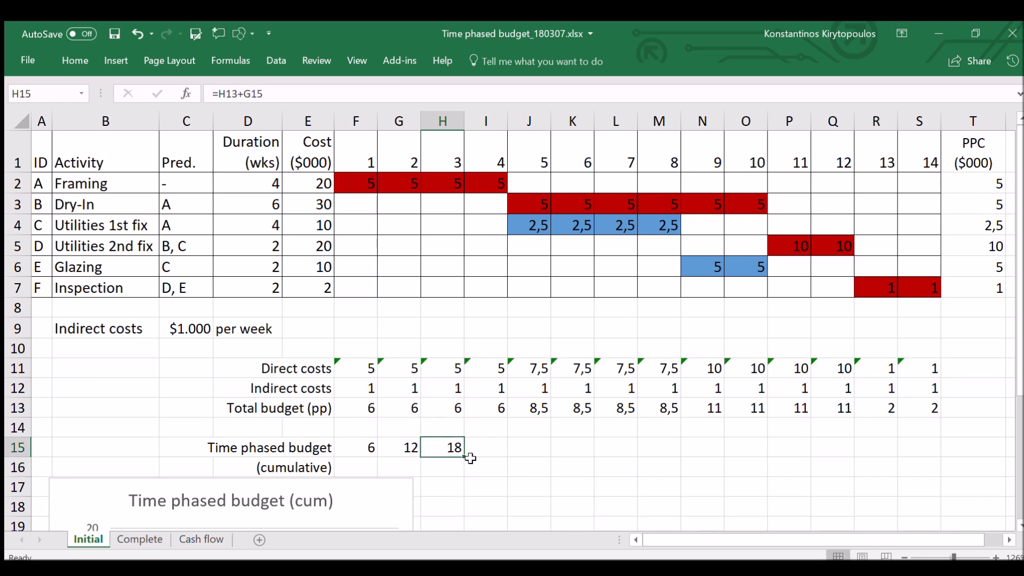
pyautogui.moveTo(466, 459); pyautogui.dragTo(932, 458)
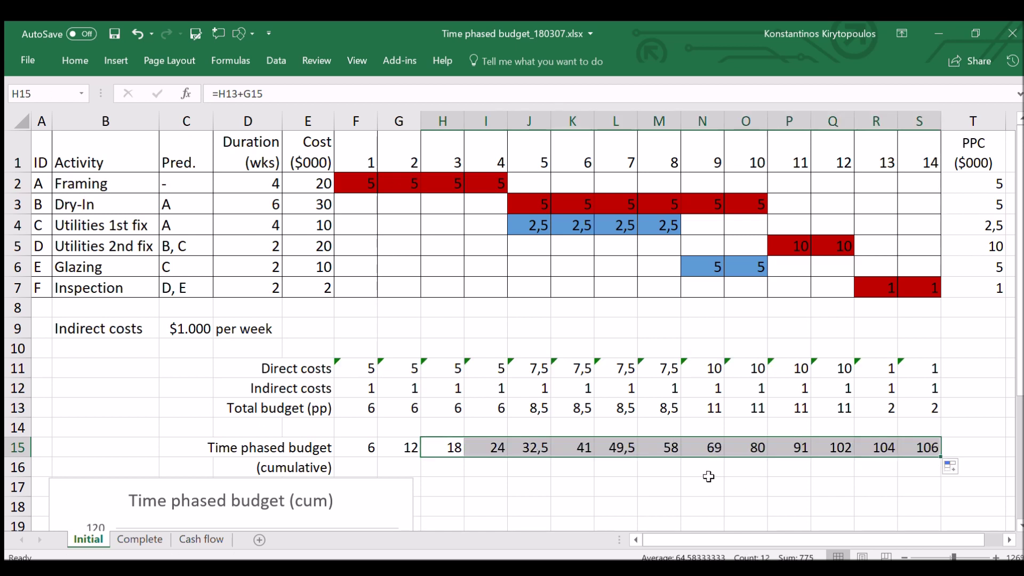
pyautogui.click(545, 504)
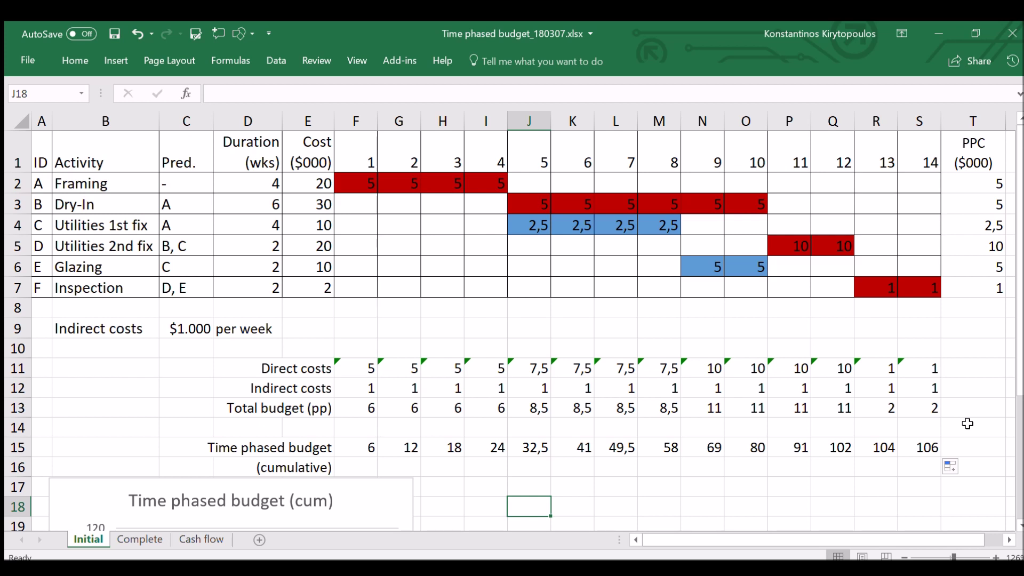
# Step: Make the final cumulative total 106 in S15 bold
pyautogui.click(916, 448)
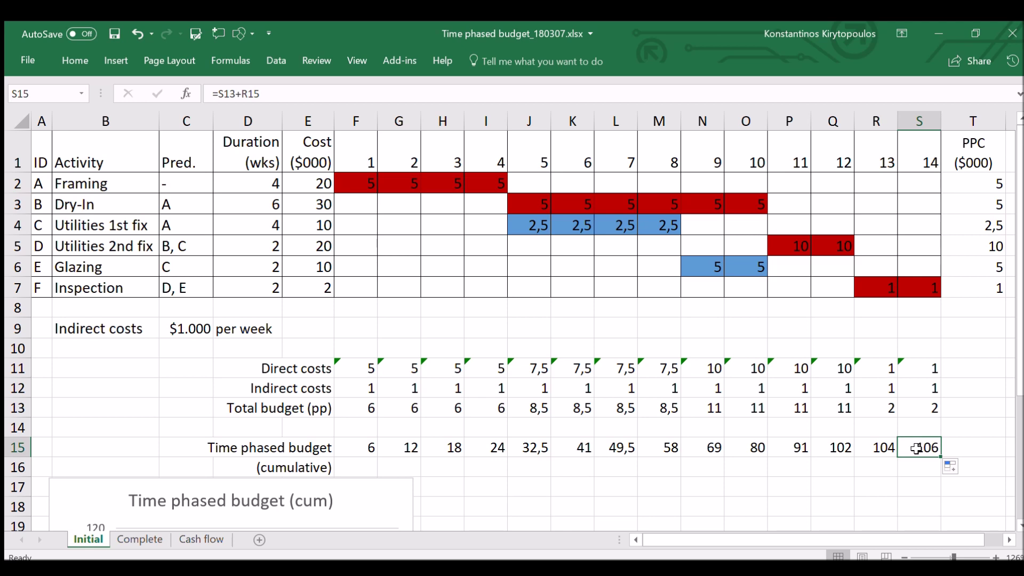
pyautogui.hotkey('ctrl', 'b')
pyautogui.click(828, 474)
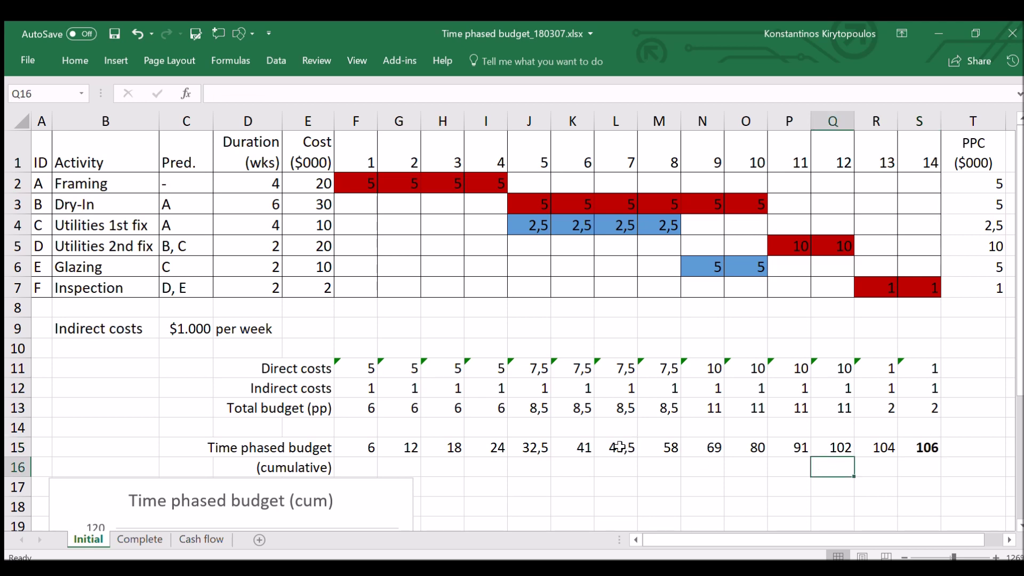
# Step: Zoom the sheet to 90% to show the full cumulative chart, then pick the Scribble shape
pyautogui.scroll(-2, 620, 442)
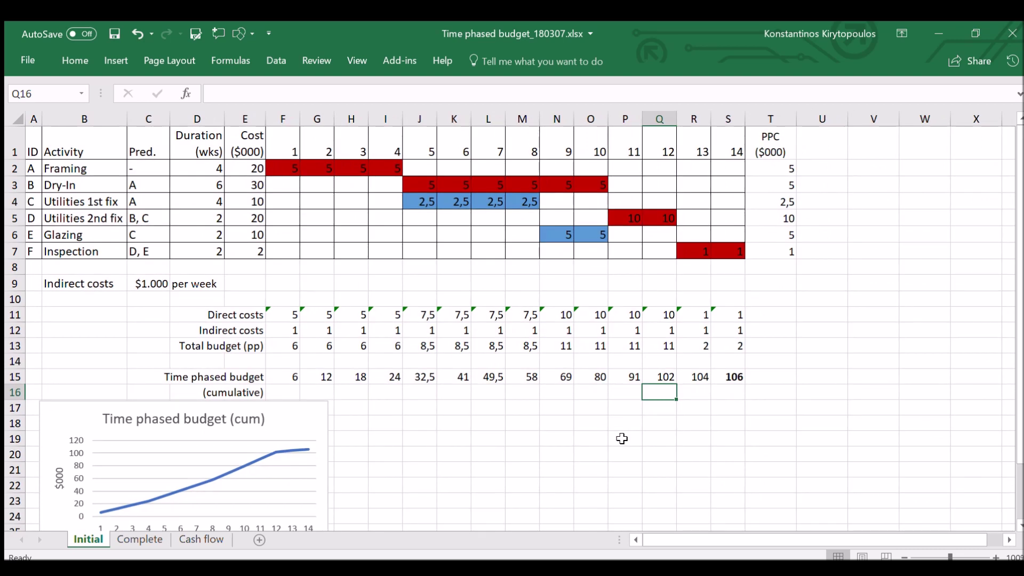
pyautogui.click(903, 557)
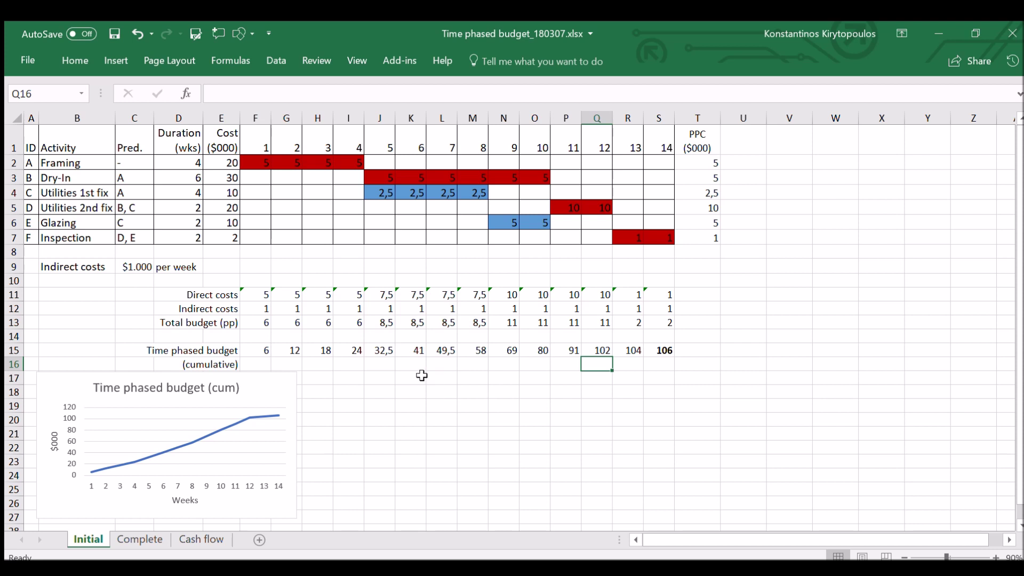
pyautogui.click(115, 61)
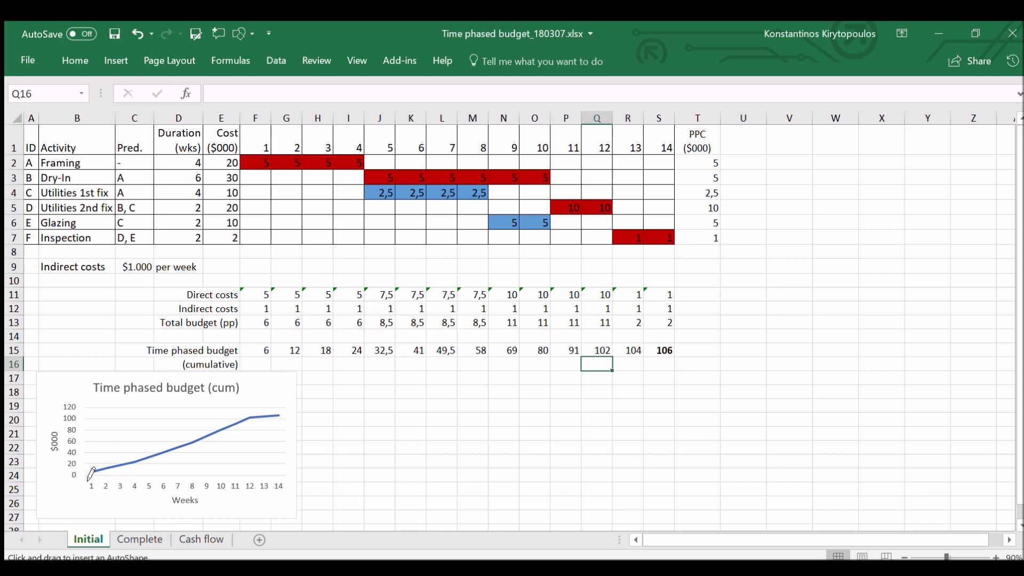
pyautogui.moveTo(91, 473)
pyautogui.mouseDown()
pyautogui.moveTo(158, 464)
pyautogui.moveTo(198, 426)
pyautogui.moveTo(255, 415)
pyautogui.mouseUp()
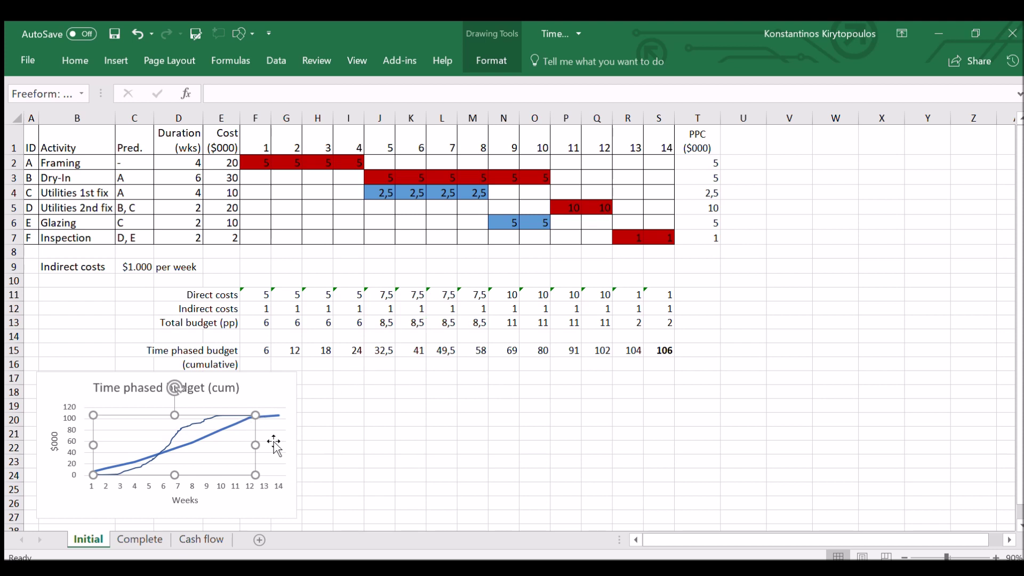
pyautogui.press('Delete')
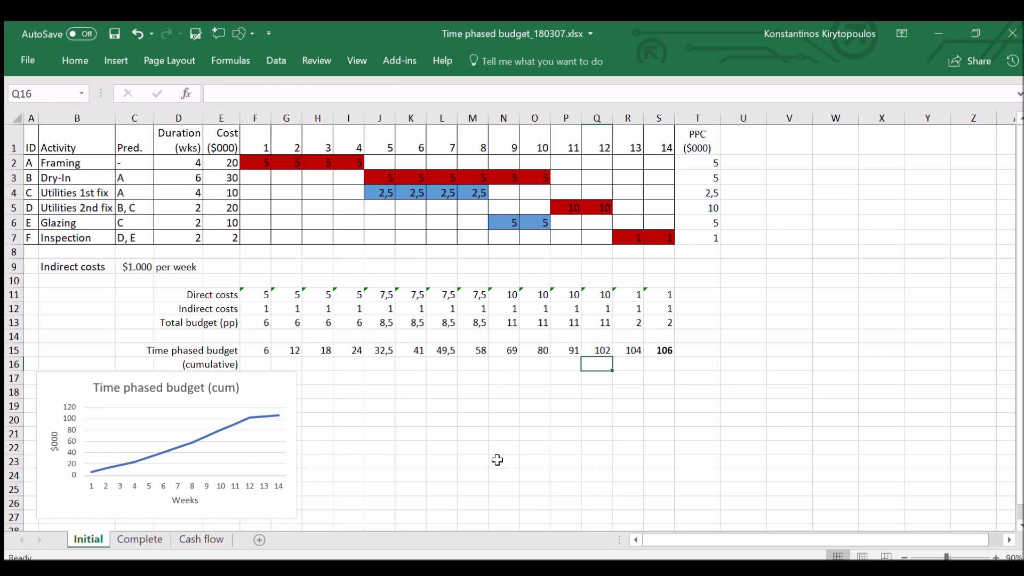
pyautogui.click(797, 445)
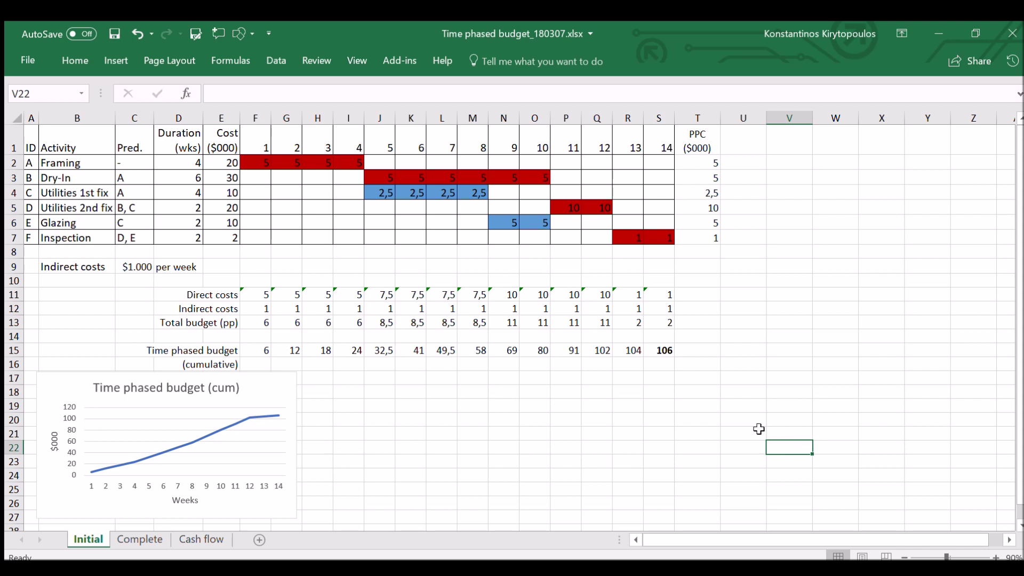
pyautogui.click(198, 536)
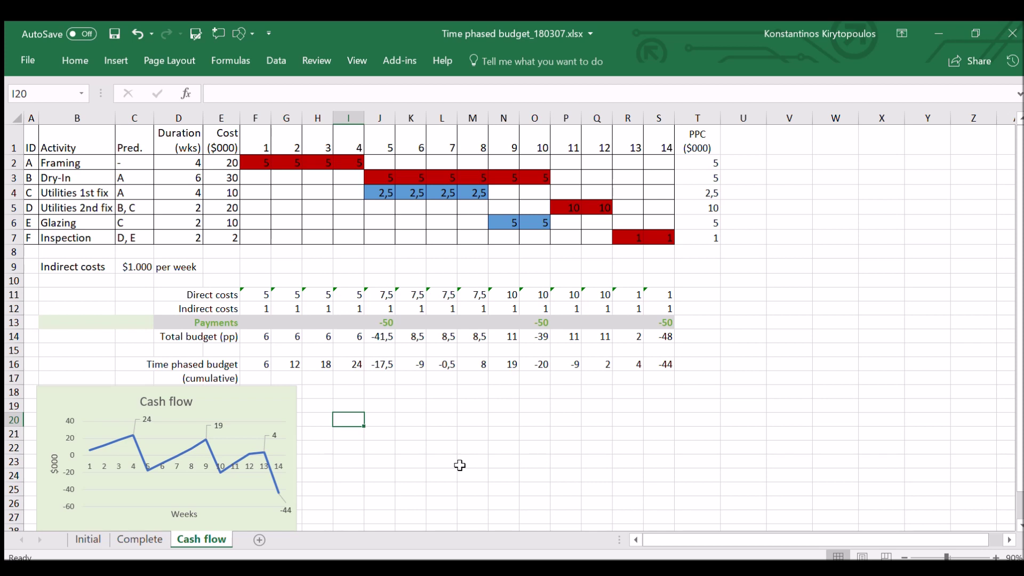
# Step: Switch back to the Initial sheet
pyautogui.click(89, 540)
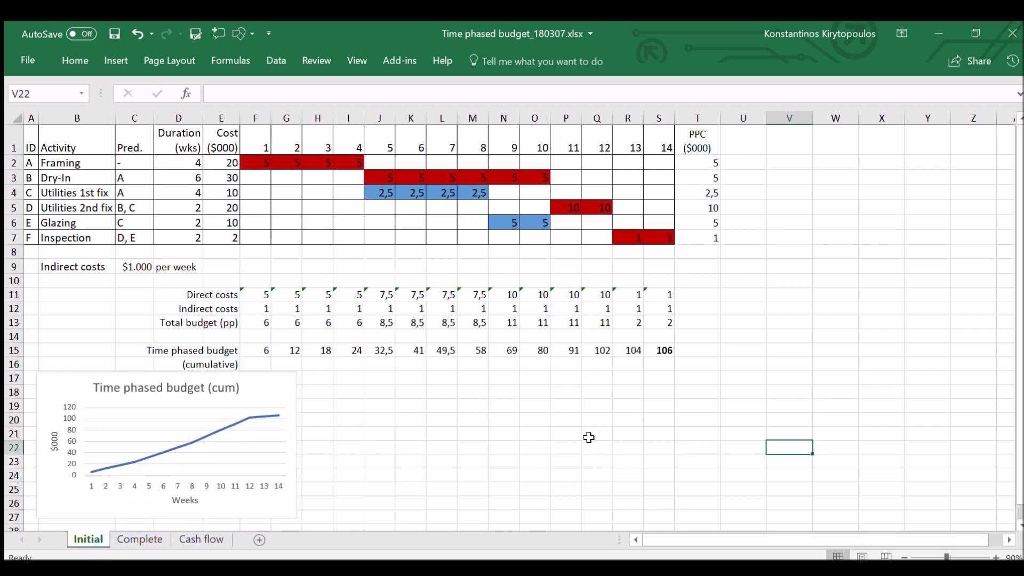